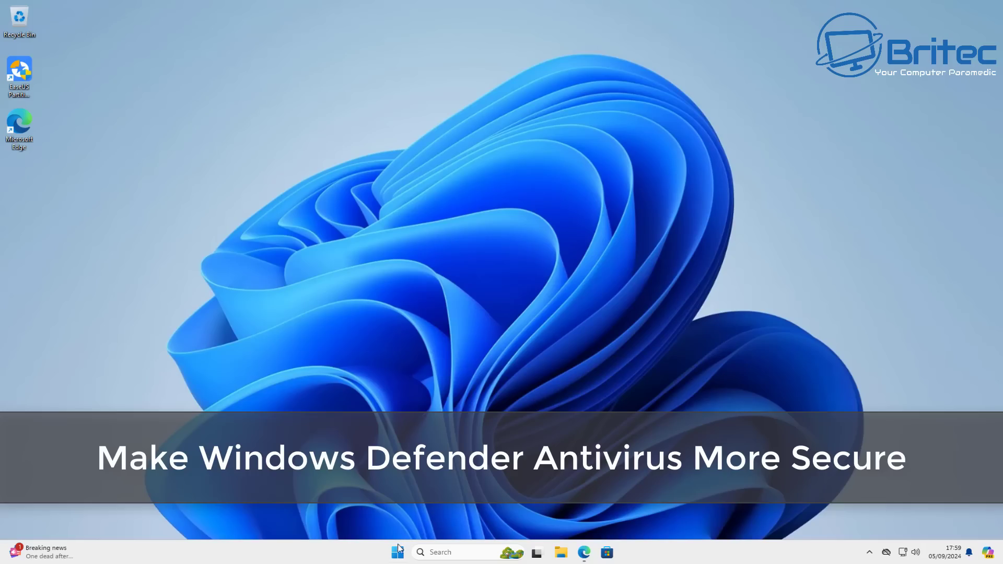
Open a maximized Settings window on the Privacy & security › Windows Security page
left_click(398, 548)
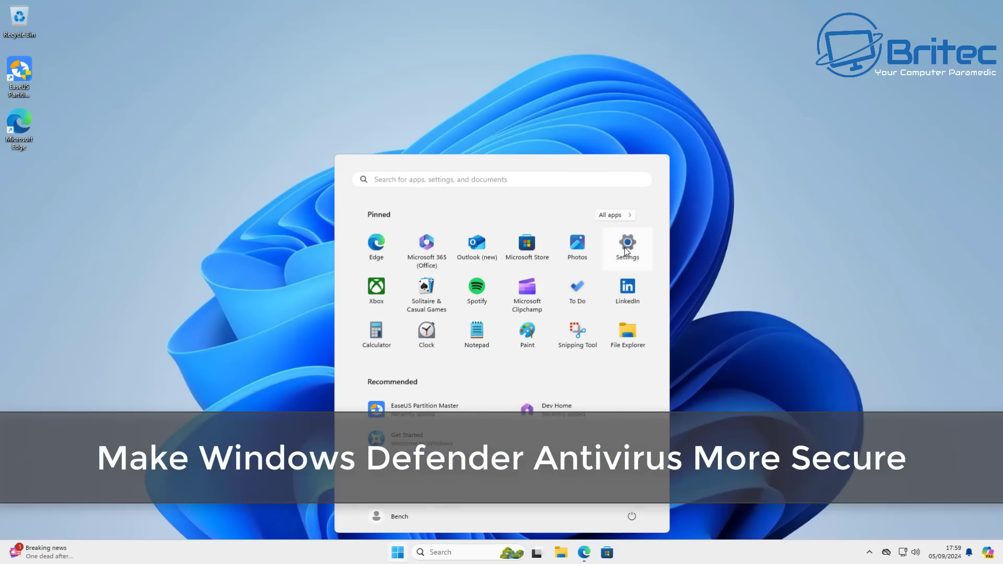
left_click(626, 245)
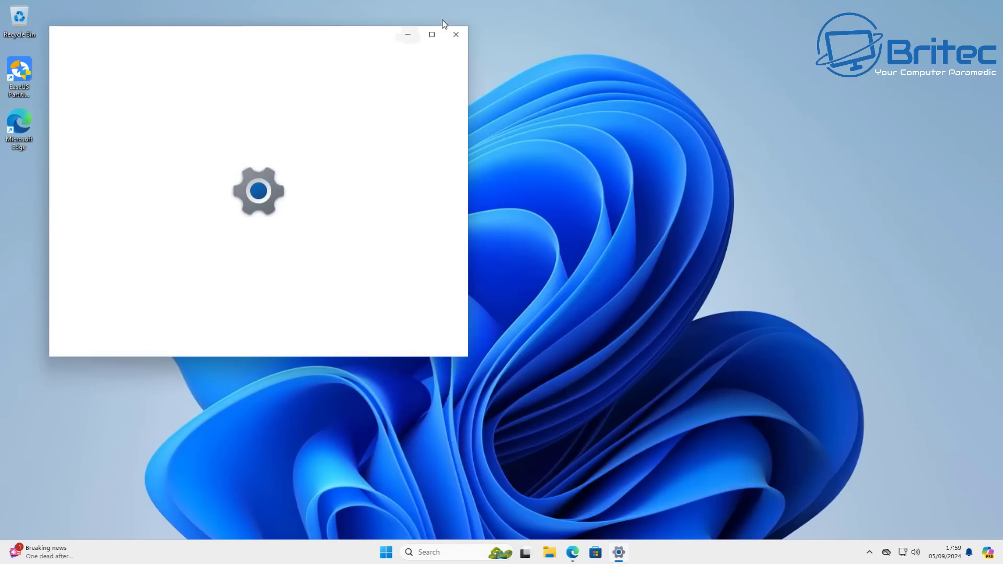
left_click(431, 35)
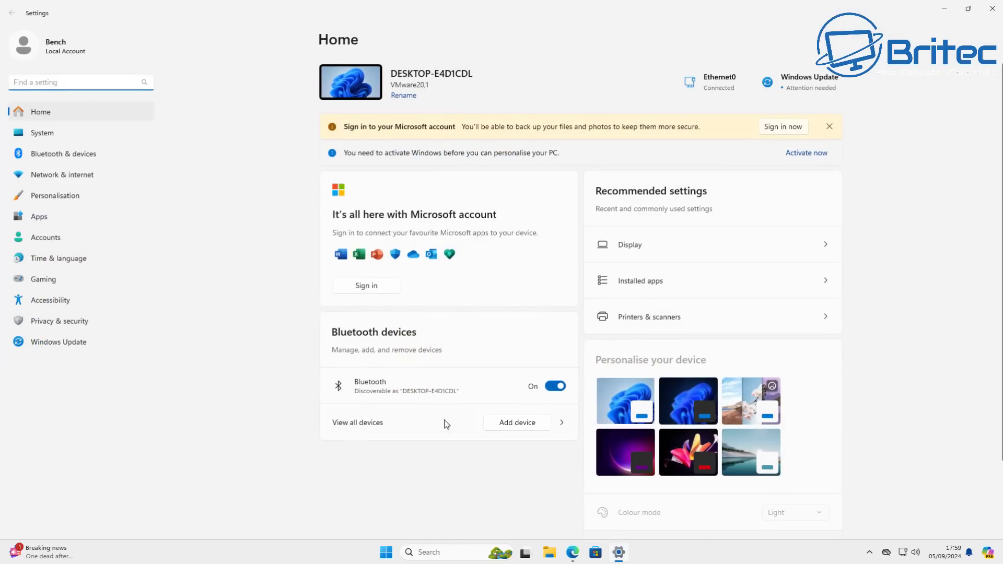
left_click(62, 325)
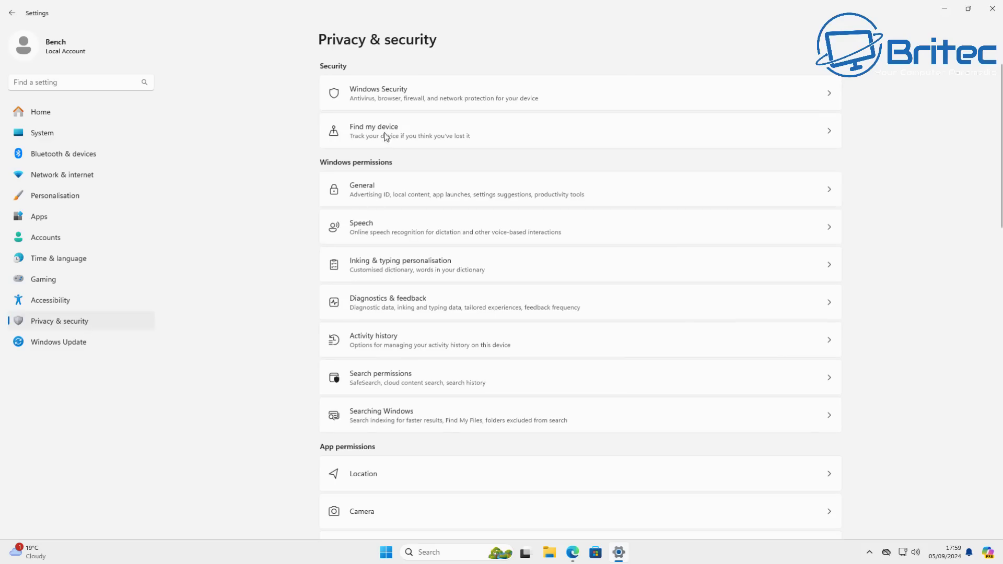
left_click(405, 95)
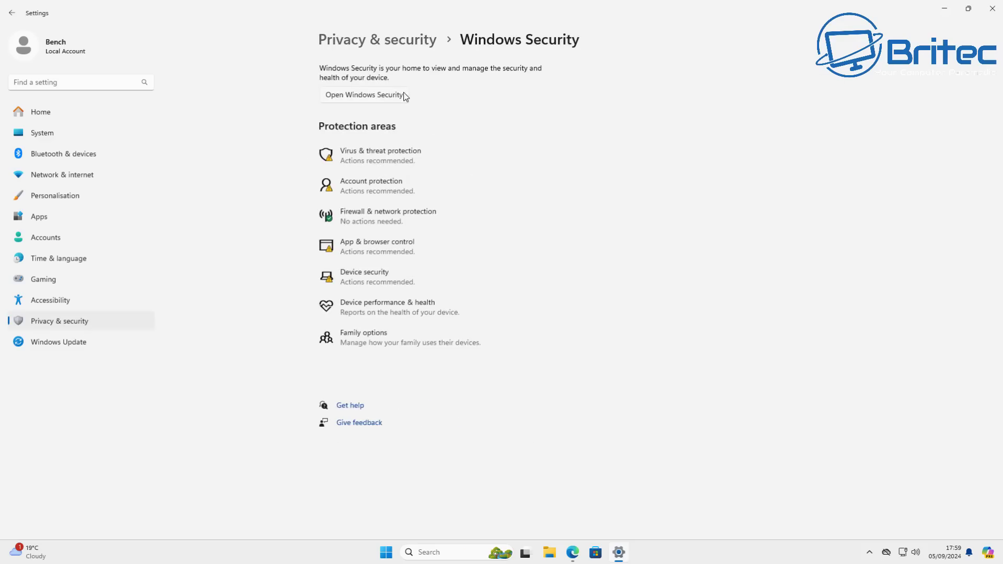
Launch Windows Security, review the Virus & threat protection settings, then view Device performance & health
left_click(374, 95)
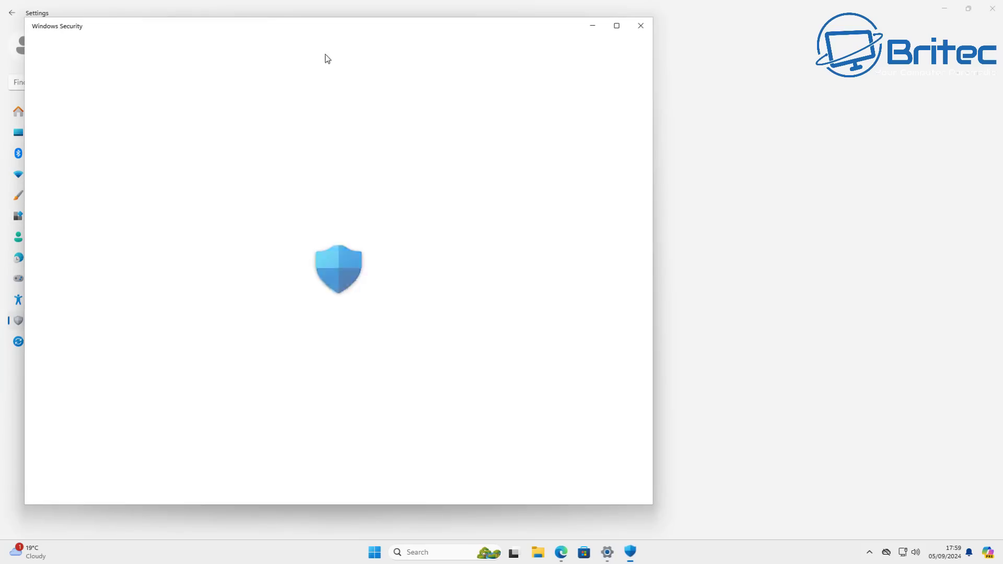
left_click_drag(337, 26, 477, 37)
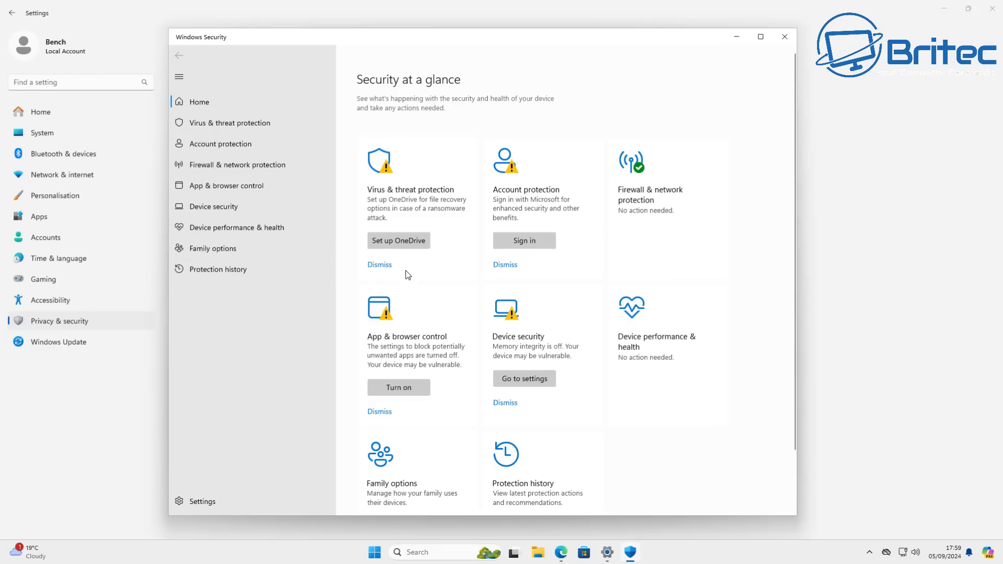
left_click(238, 125)
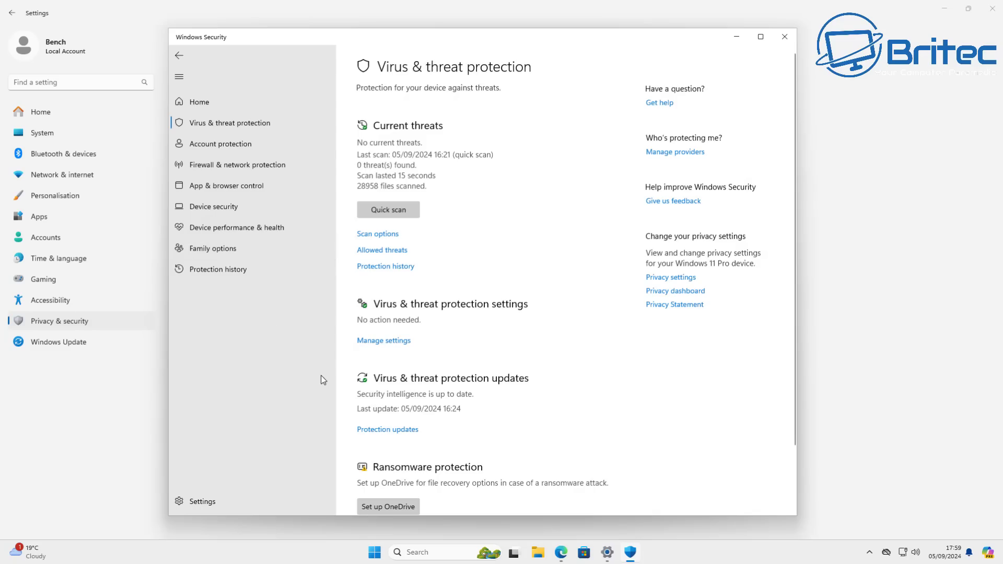
left_click(394, 340)
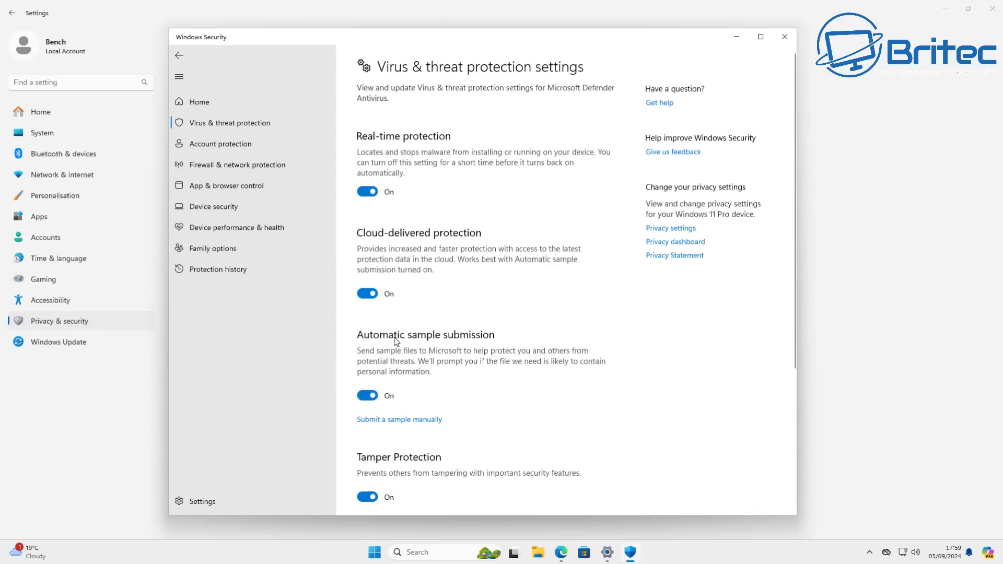
scroll(384, 280, "down", 4)
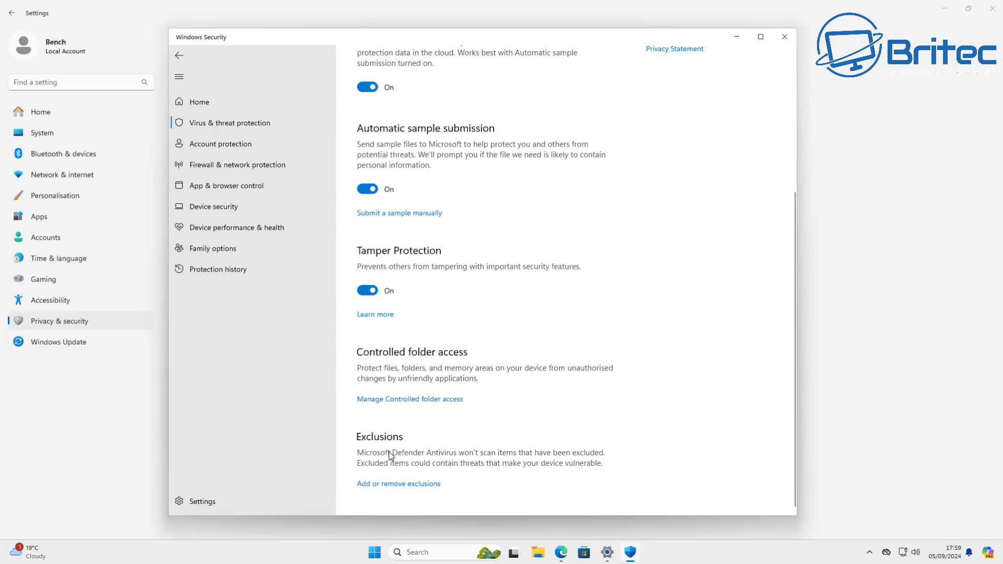
scroll(389, 452, "up", 4)
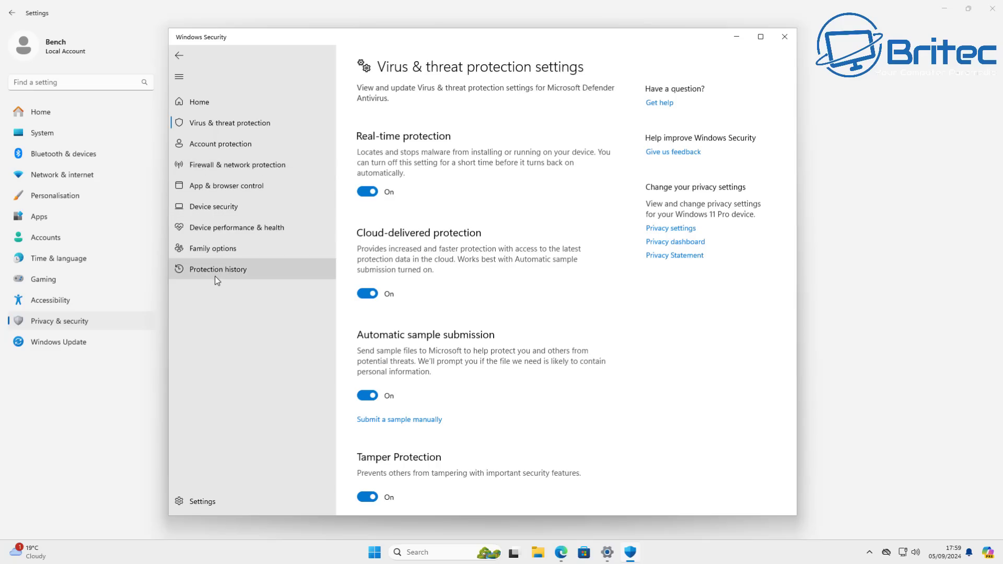
left_click(219, 229)
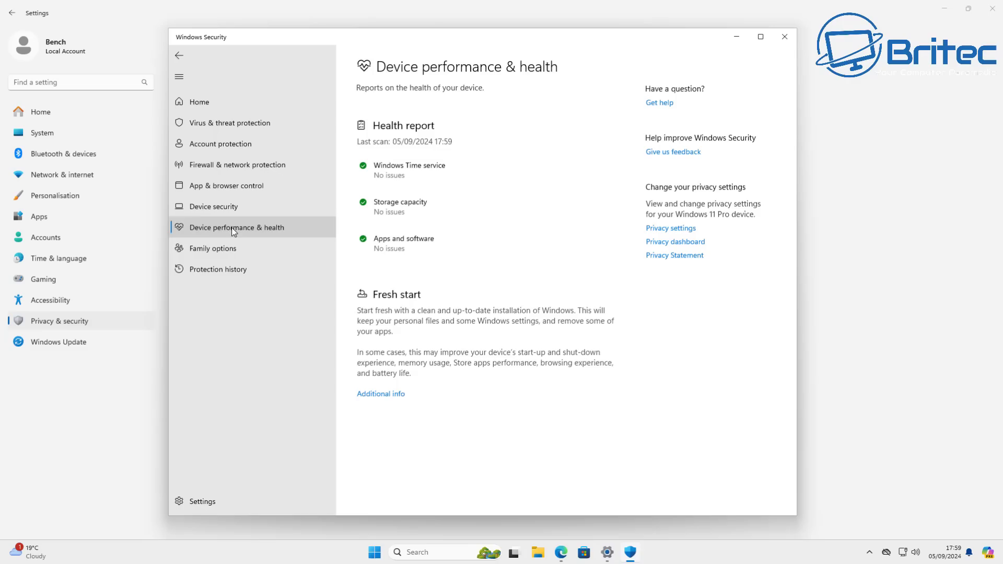
Go to Device security and view Core isolation details, where Memory integrity is off
left_click(211, 207)
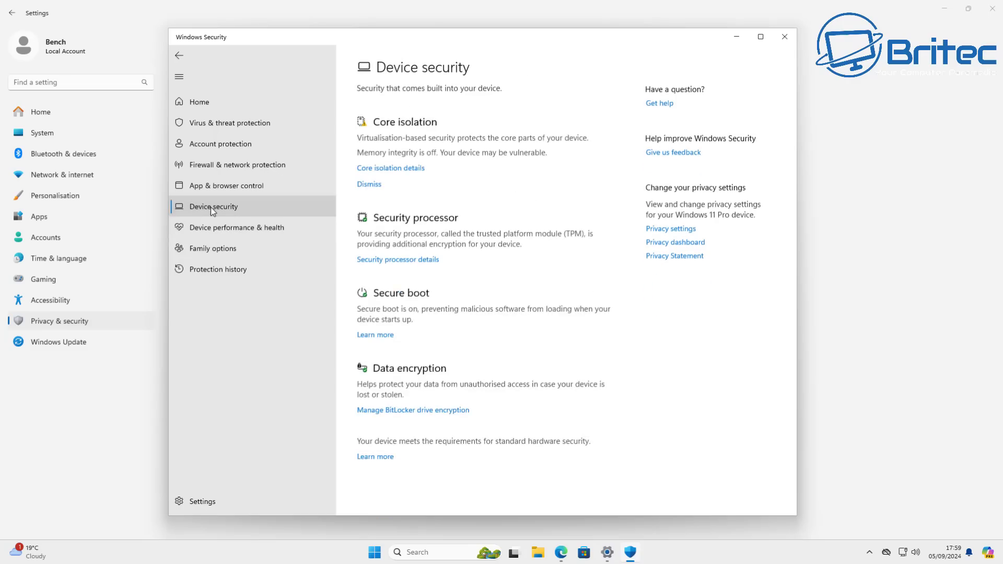
left_click(391, 168)
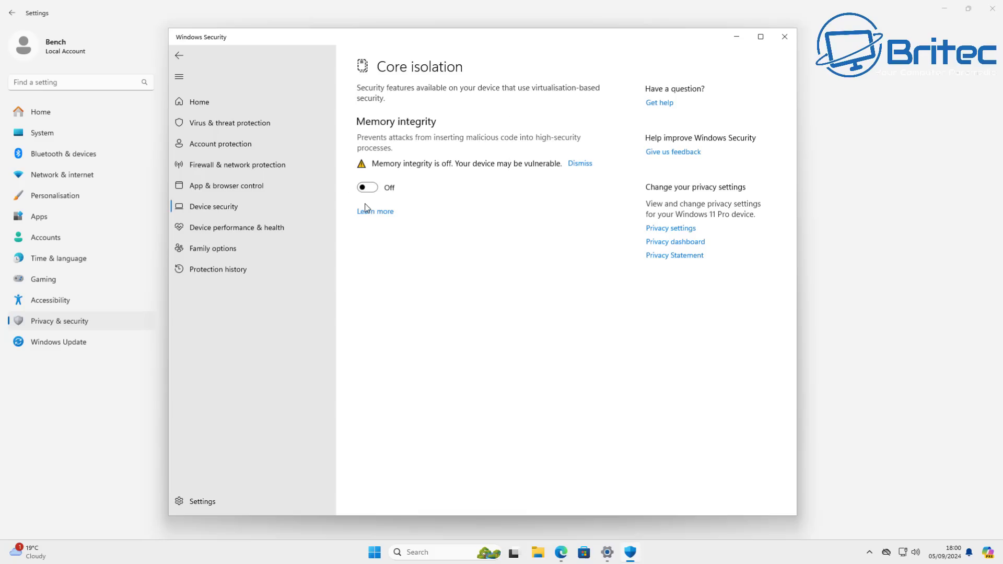
Close Windows Security and Settings, returning to the GitHub ConfigureDefender page in Edge
left_click(788, 36)
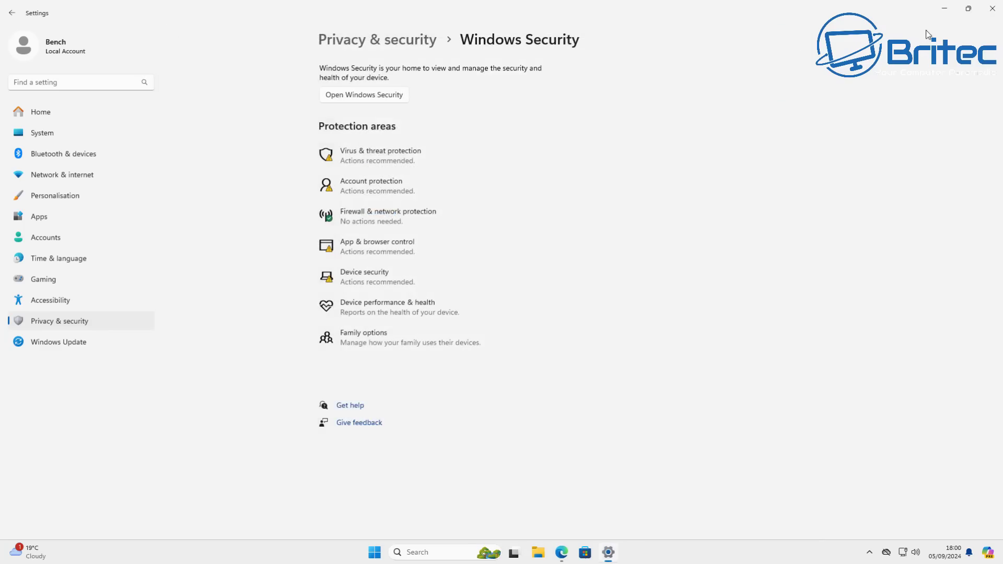
left_click(992, 14)
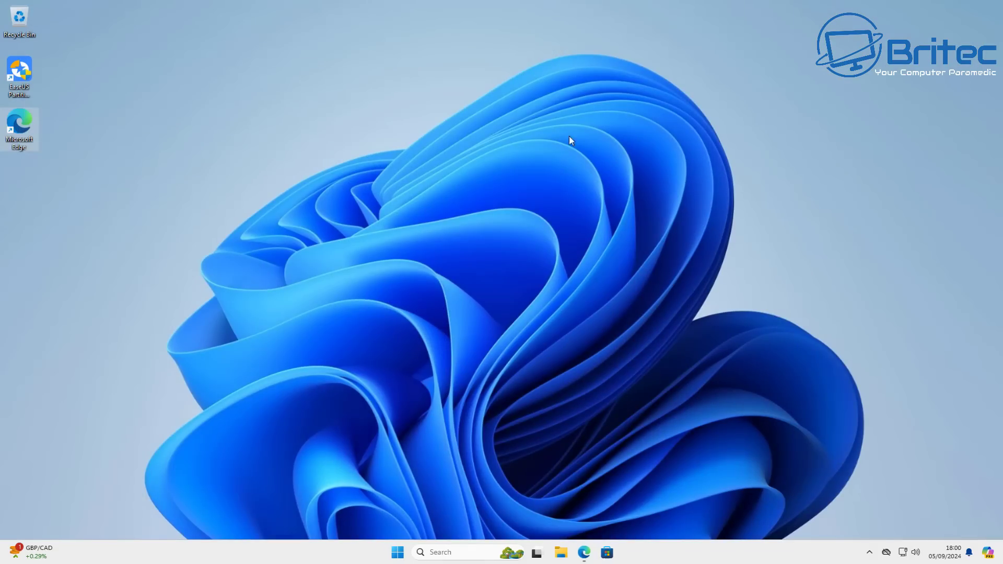
left_click(582, 552)
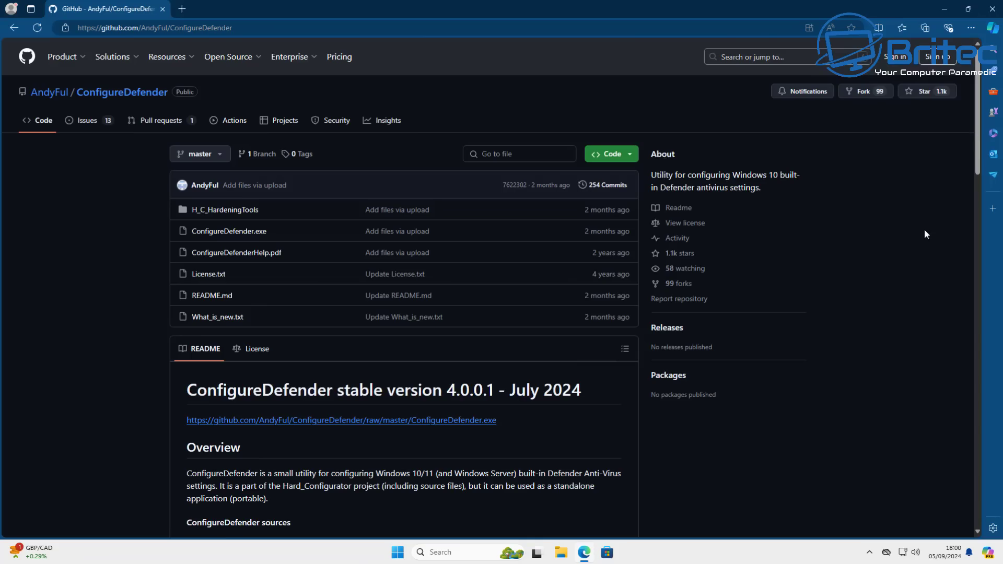
Download ConfigureDefender.exe from the README and show it in its Downloads folder
scroll(924, 229, "down", 1)
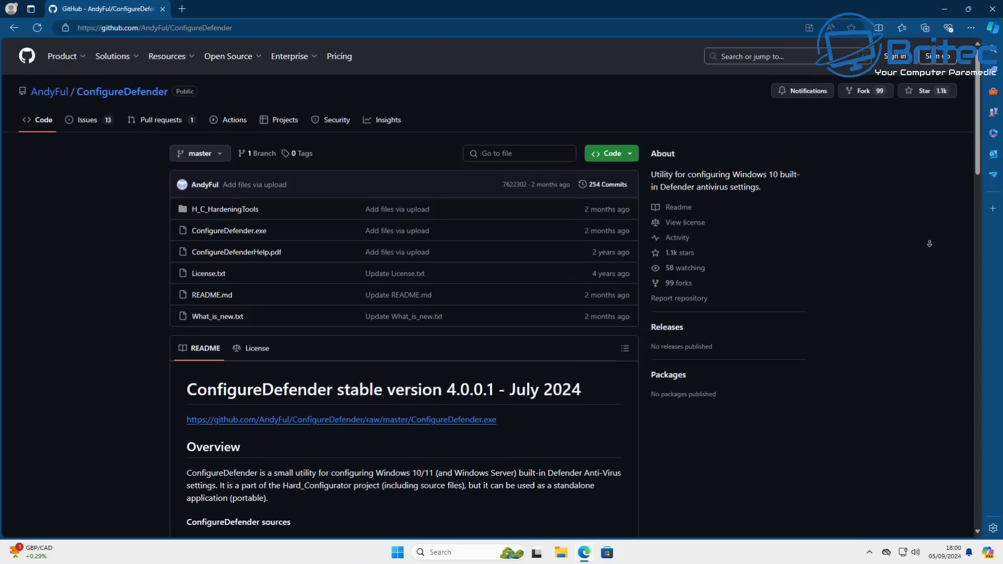
scroll(931, 249, "down", 3)
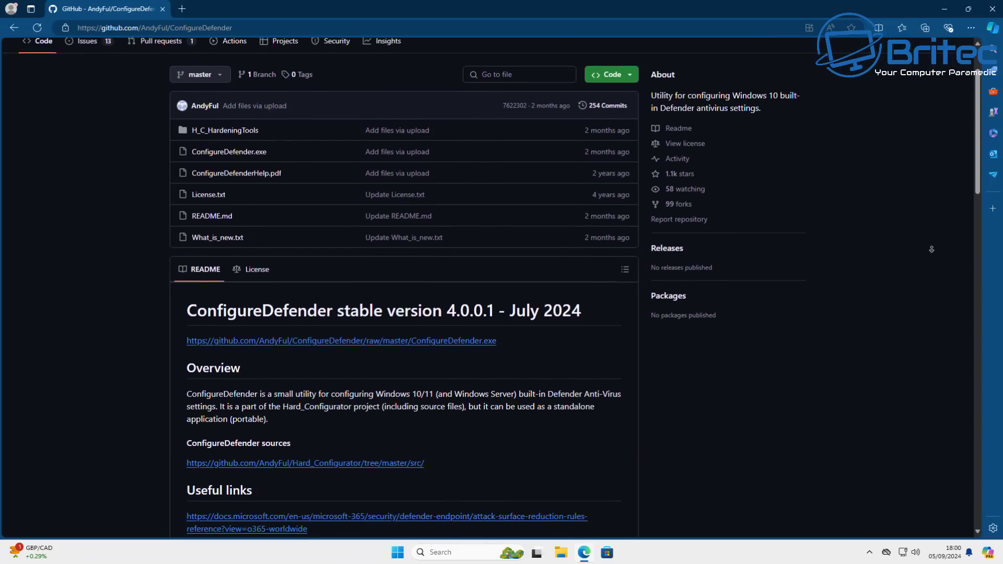
scroll(931, 249, "down", 3)
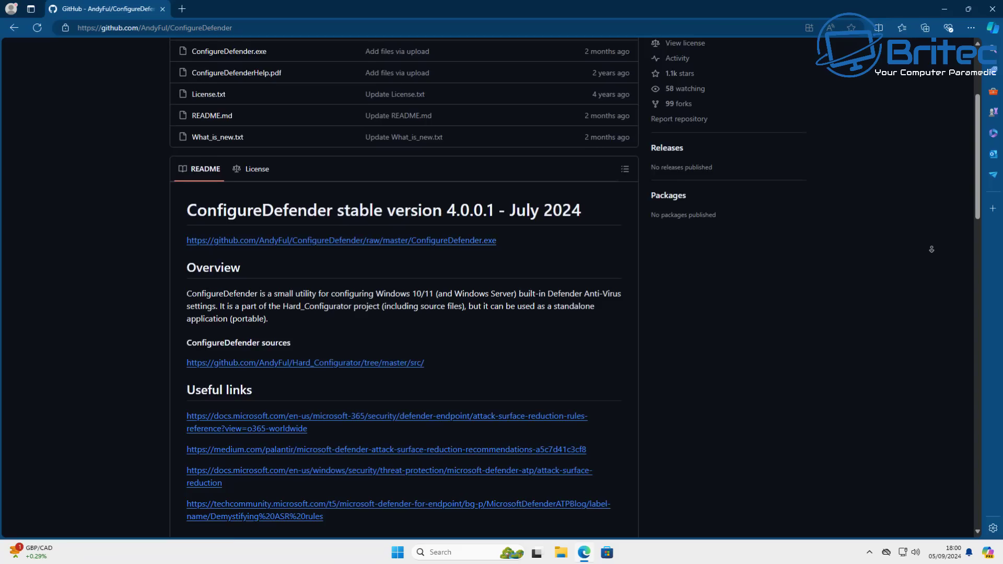
scroll(931, 249, "down", 3)
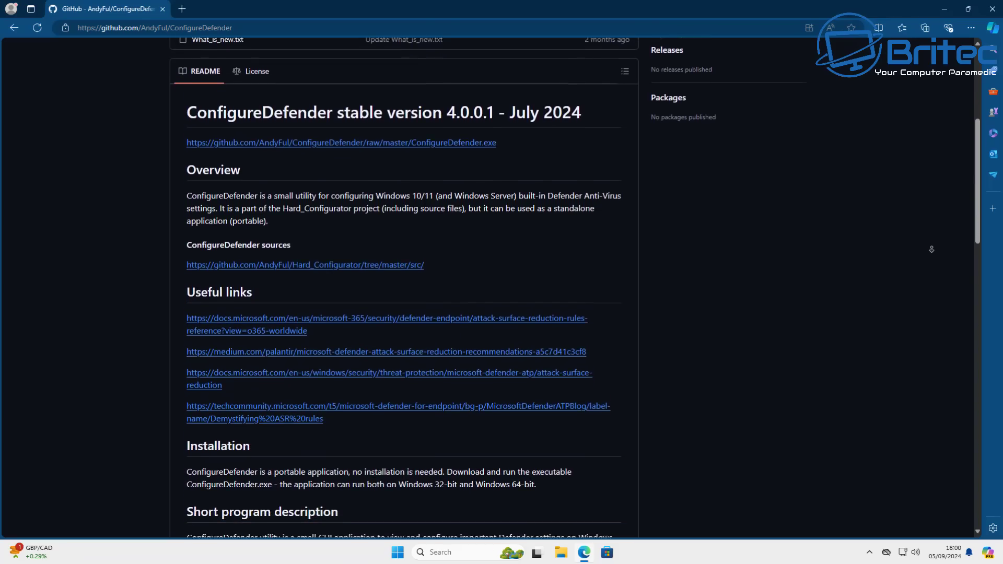
scroll(932, 249, "down", 2)
scroll(912, 254, "up", 3)
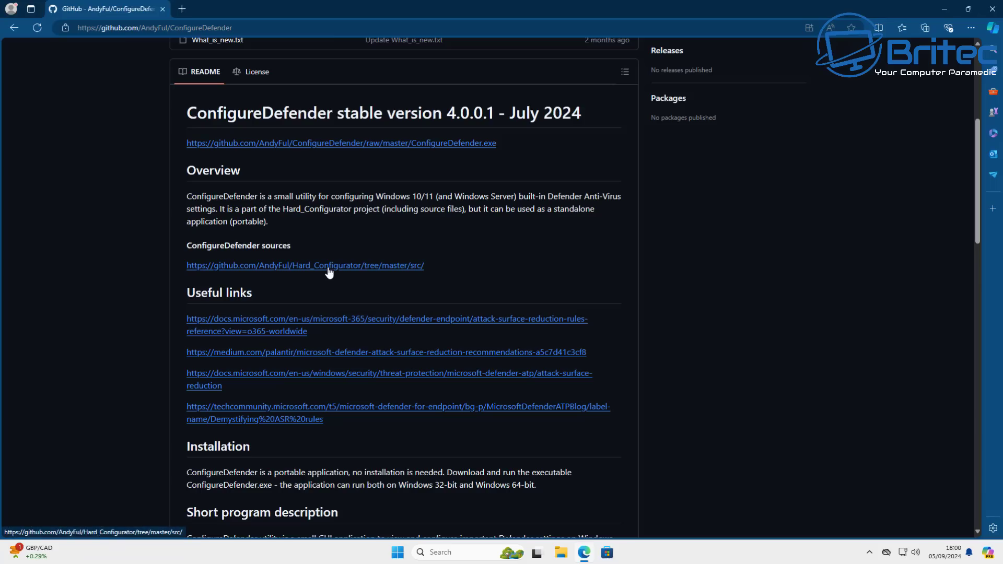
left_click(399, 146)
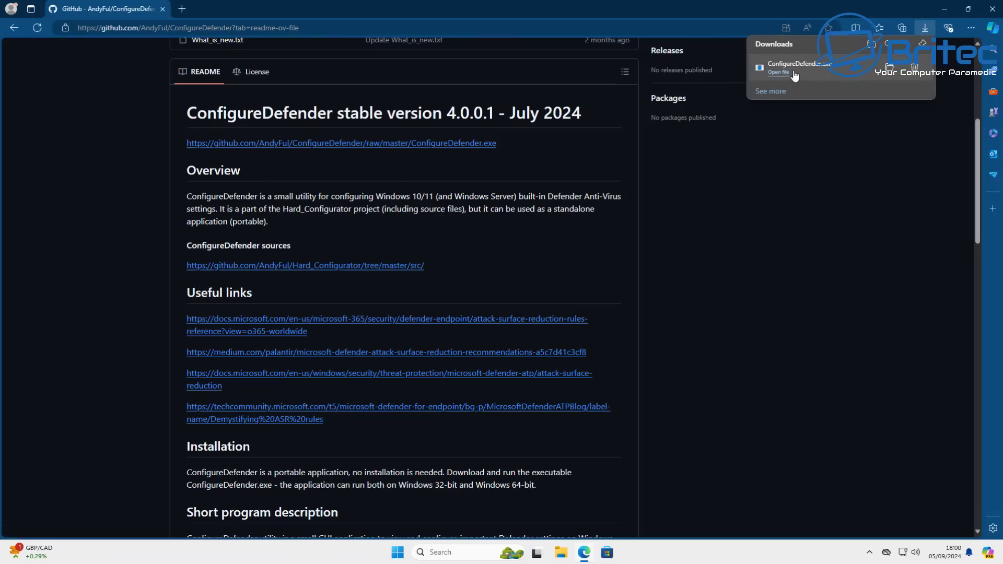
left_click(889, 71)
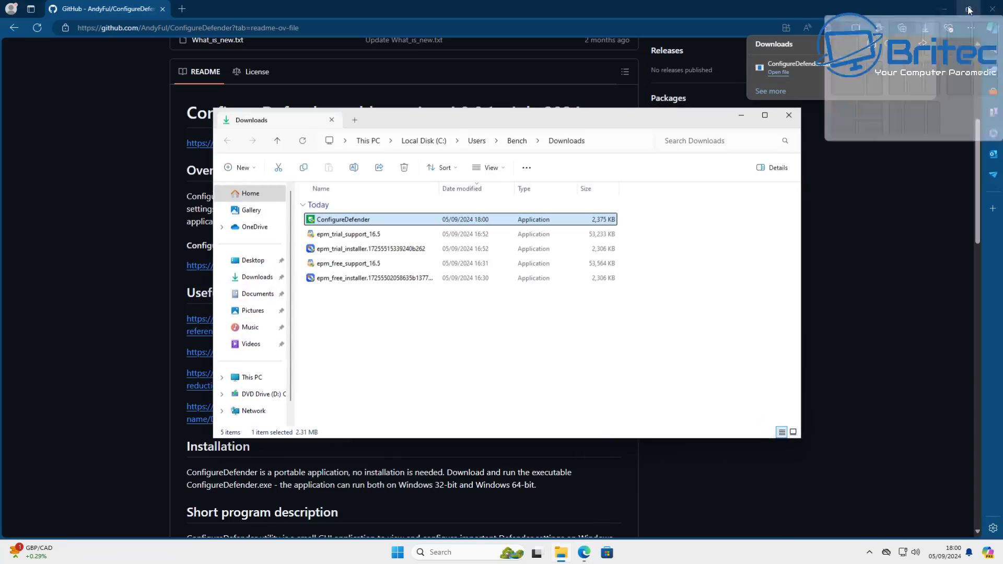
Delete the four epm_ installer files from Downloads, leaving only ConfigureDefender
left_click(967, 10)
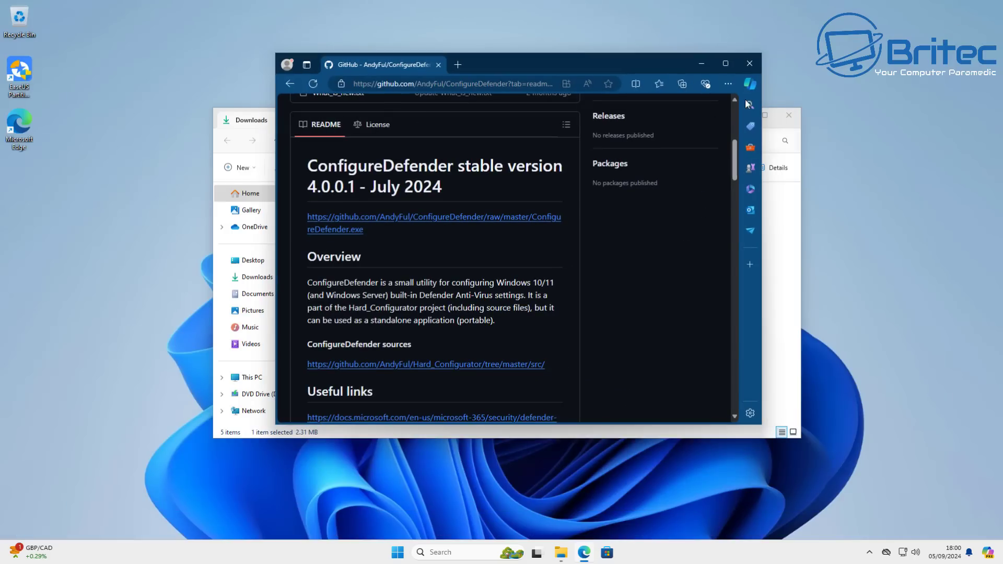
left_click(706, 63)
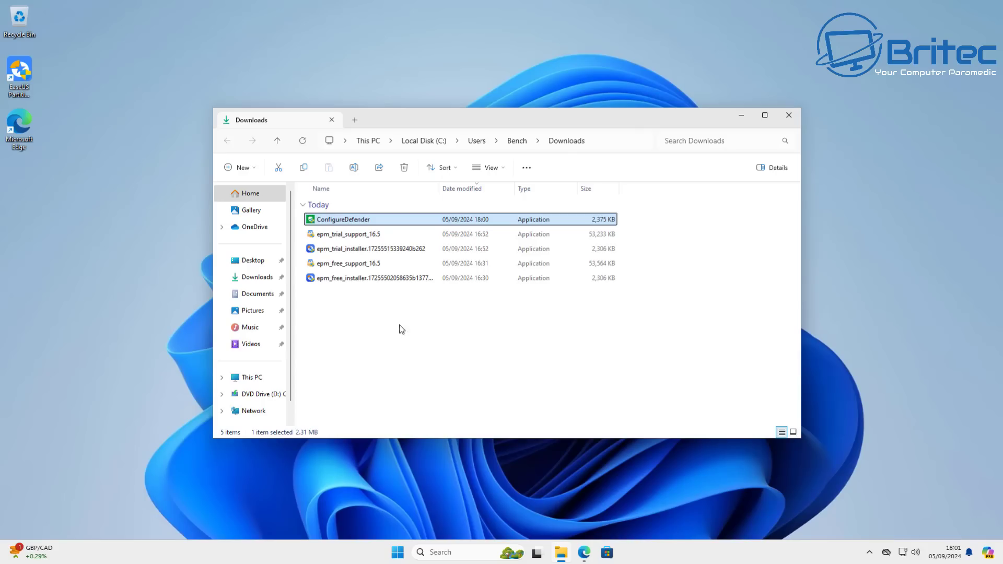
left_click_drag(404, 321, 315, 231)
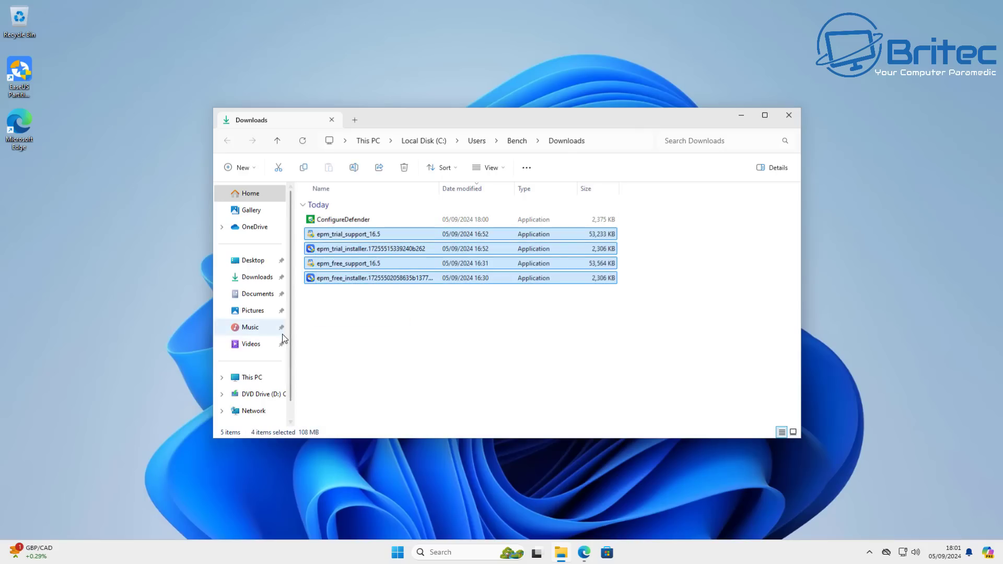
key("Delete")
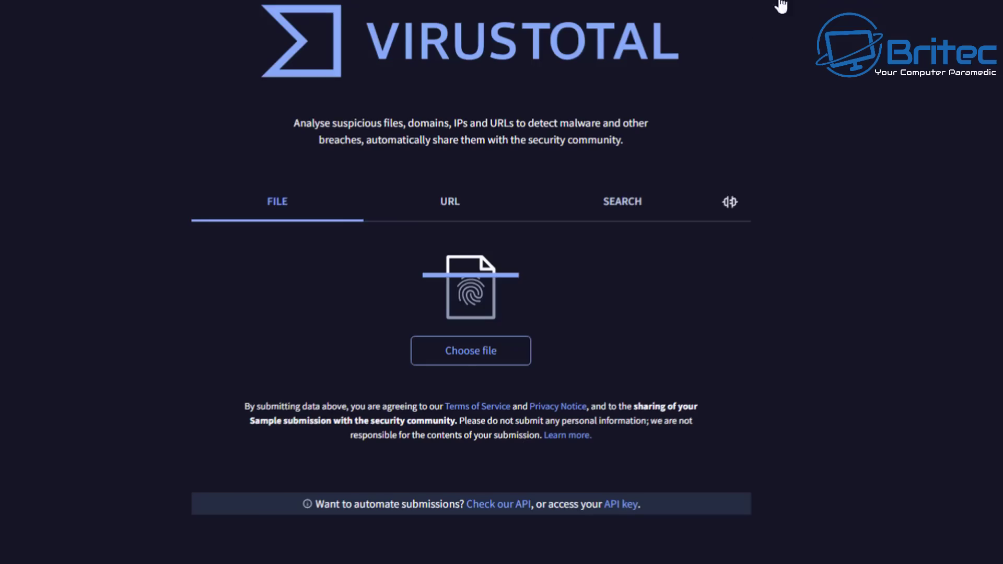
Upload ConfigureDefender from Downloads to VirusTotal for scanning
left_click(473, 351)
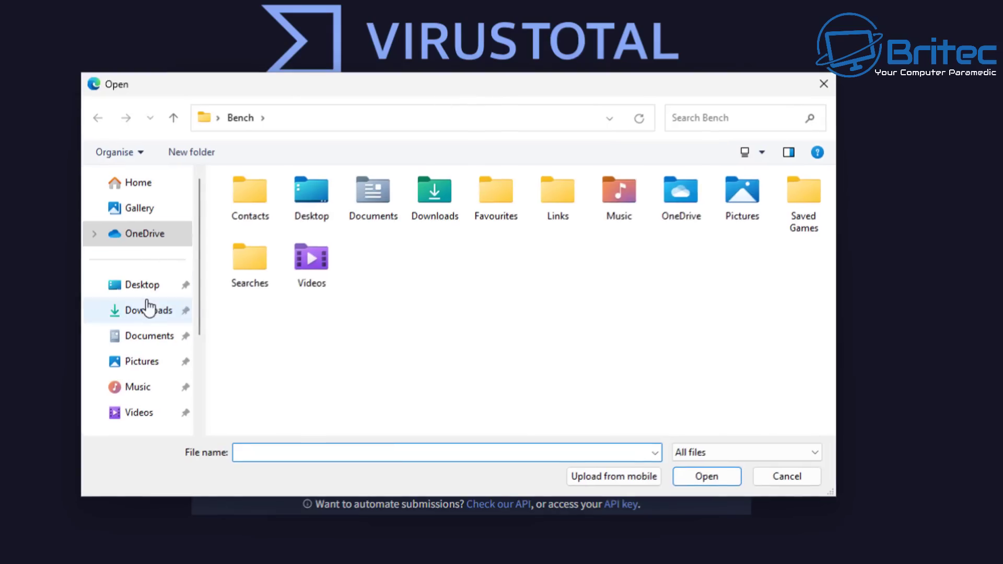
left_click(146, 310)
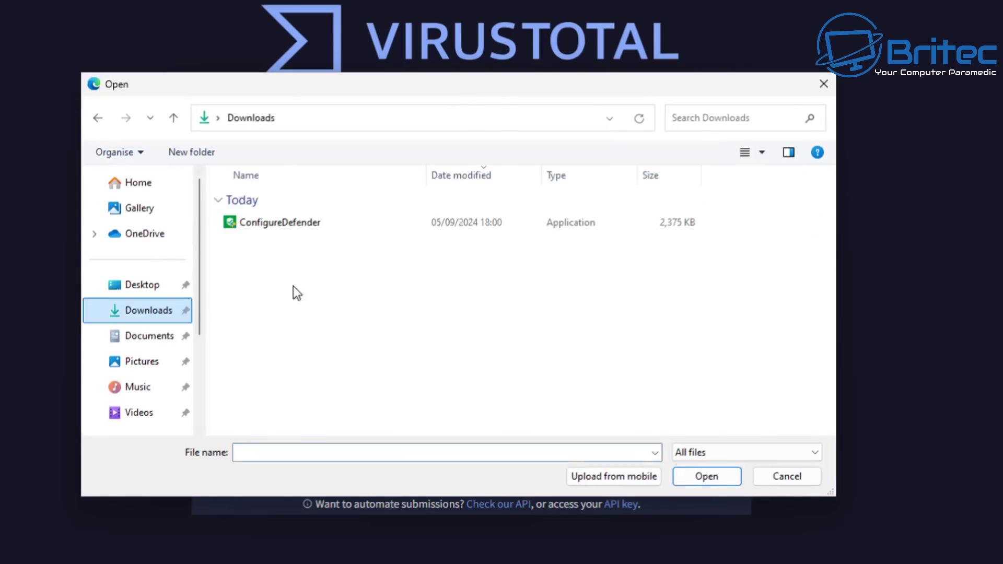
left_click(271, 231)
left_click(697, 477)
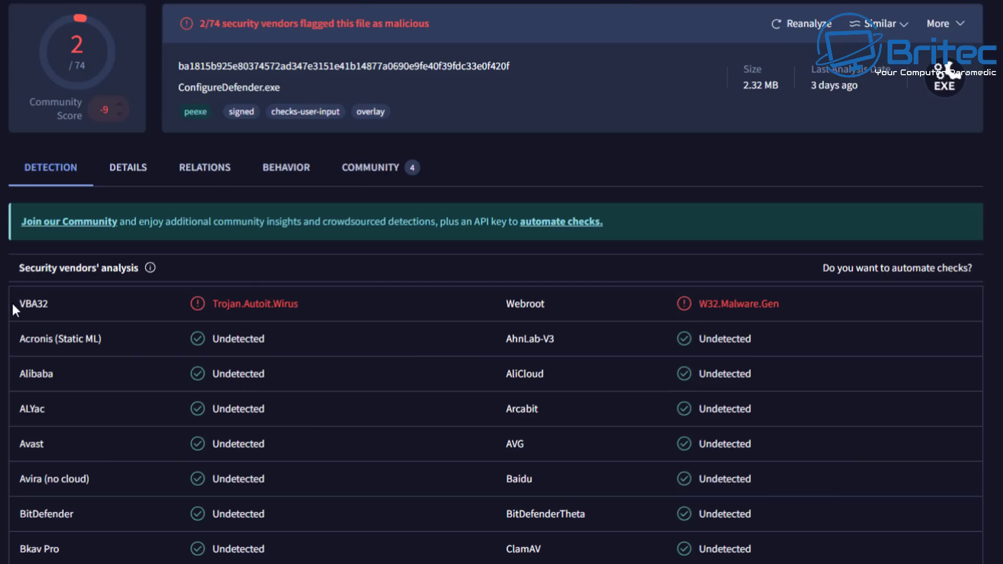
Review the vendor table, noting the VBA32 and Webroot W32.Malware.Gen detections
double_click(43, 303)
left_click_drag(780, 303, 688, 300)
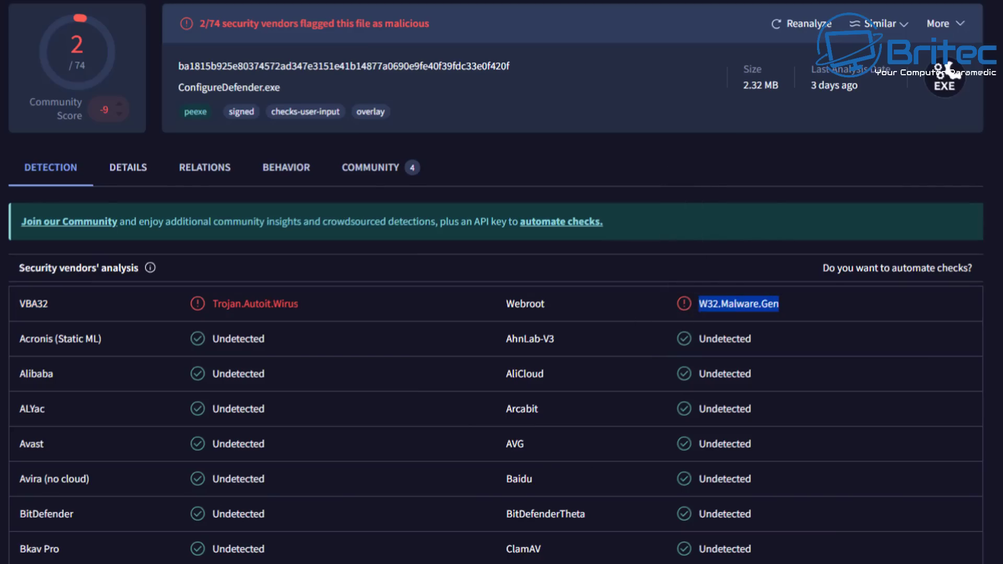
scroll(915, 426, "down", 5)
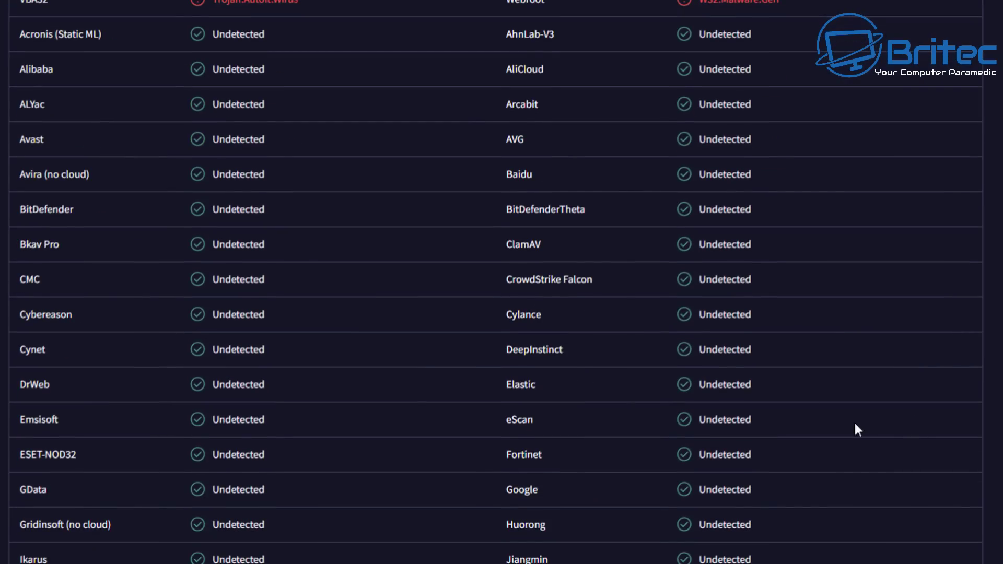
scroll(709, 492, "down", 5)
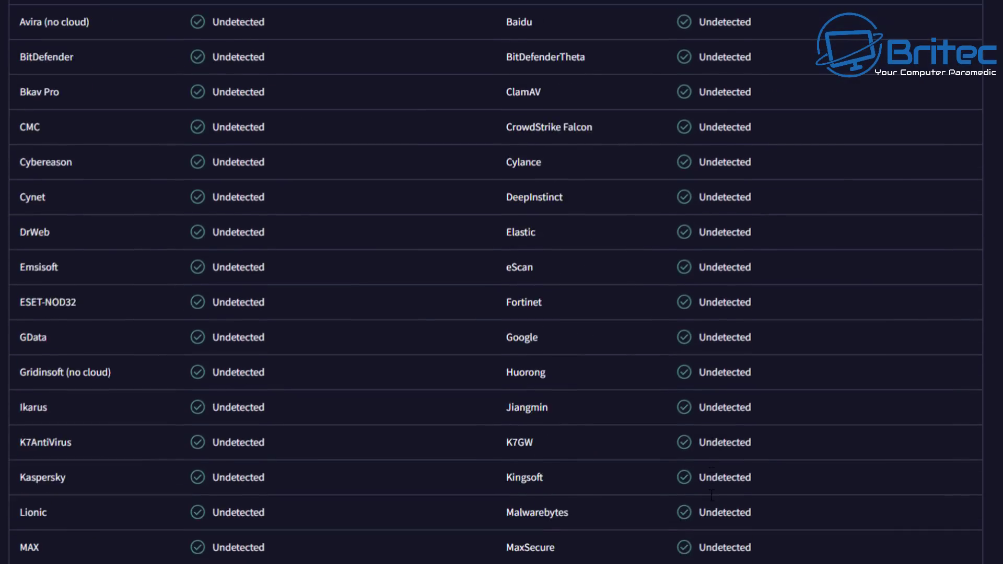
scroll(711, 495, "down", 3)
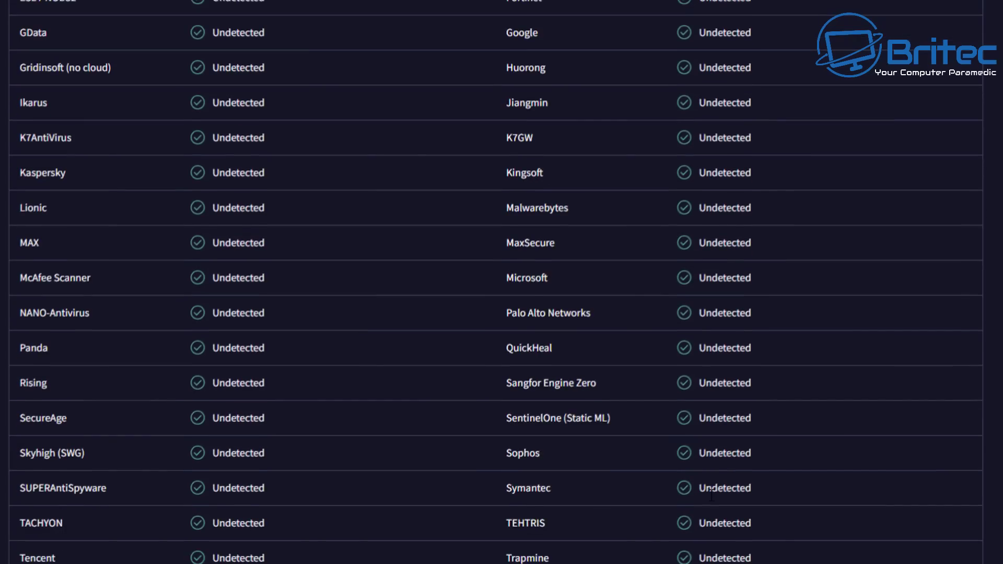
scroll(711, 495, "down", 3)
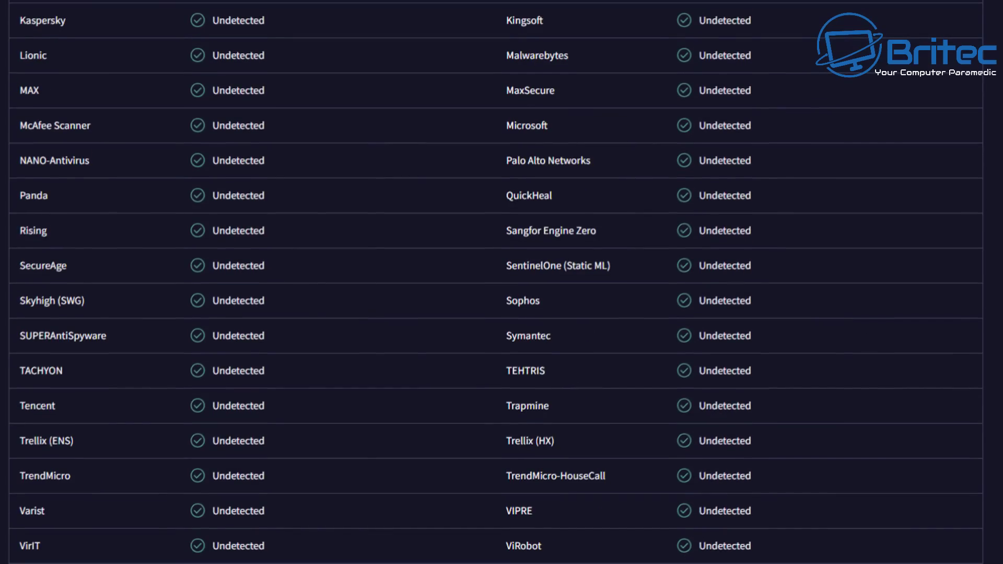
scroll(496, 282, "down", 2)
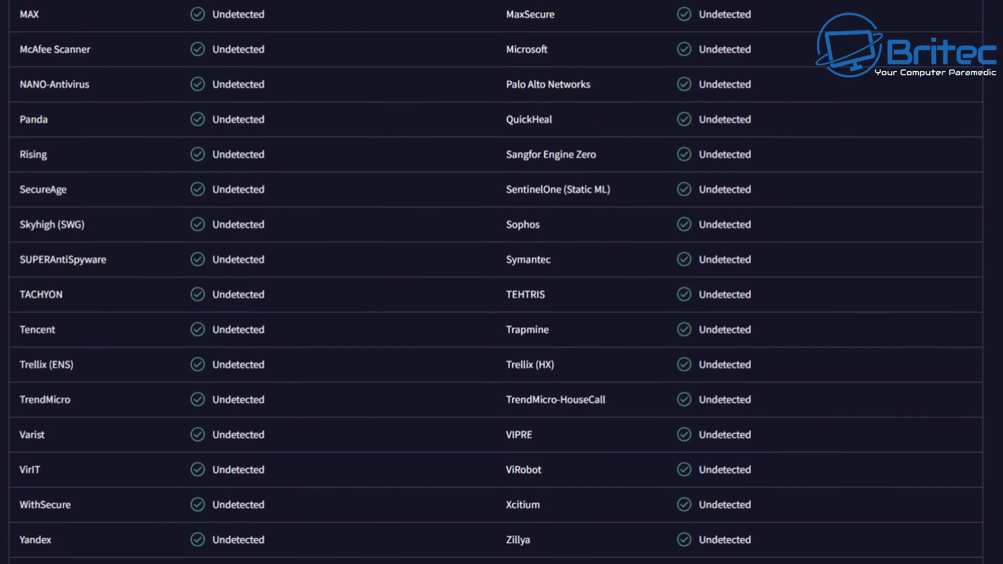
scroll(990, 108, "up", 20)
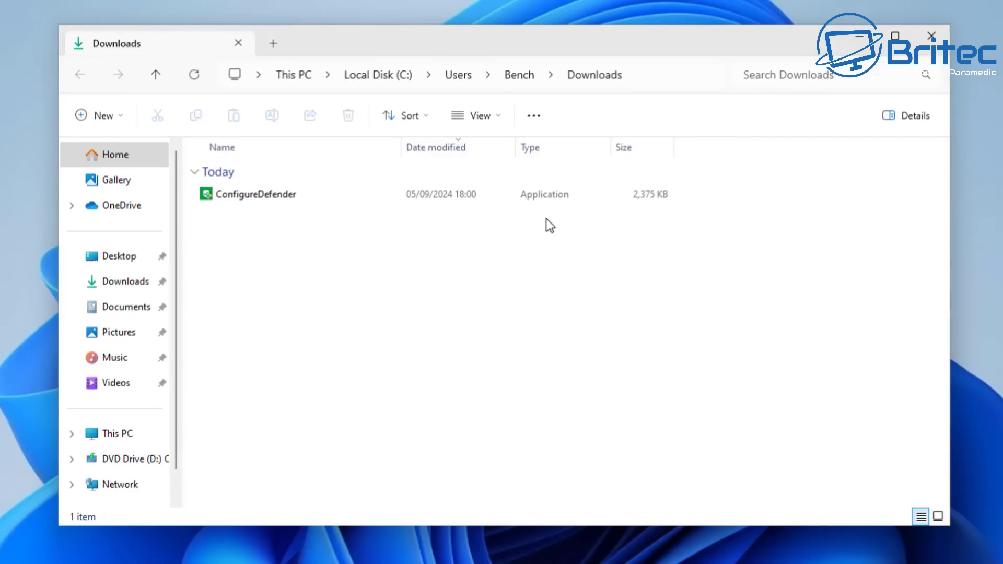
Run ConfigureDefender from Downloads and approve the User Account Control prompt
double_click(271, 197)
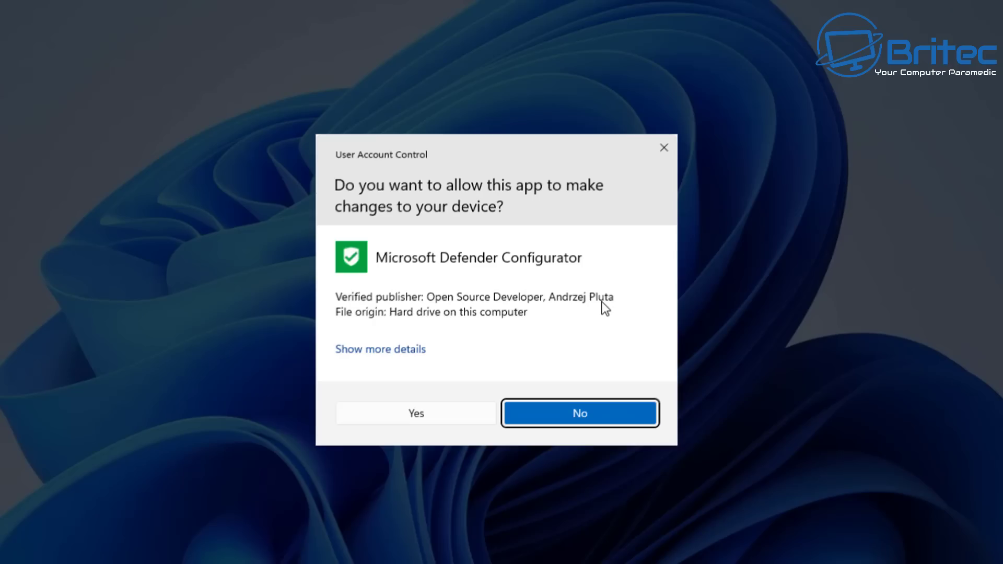
left_click(419, 417)
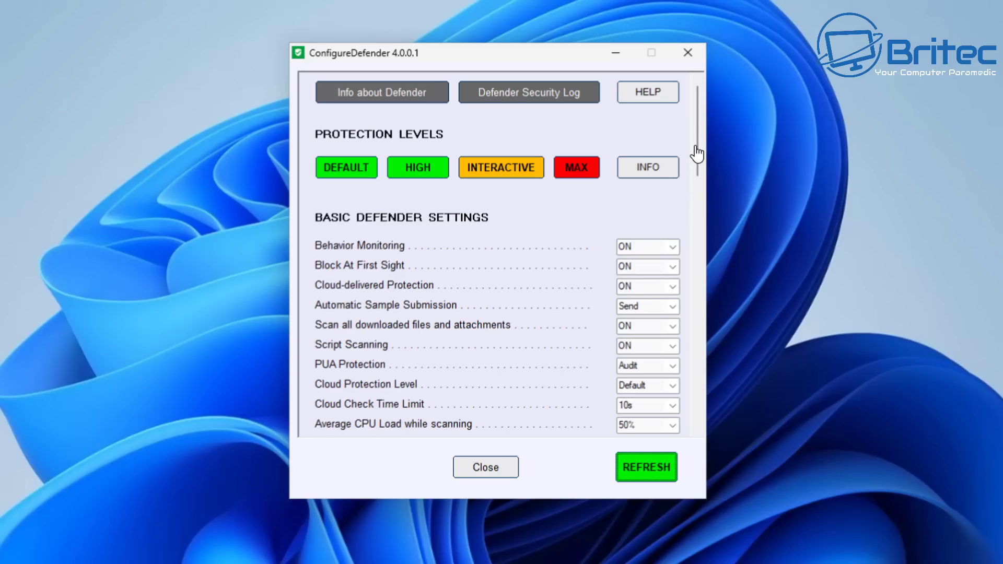
scroll(698, 139, "down", 1)
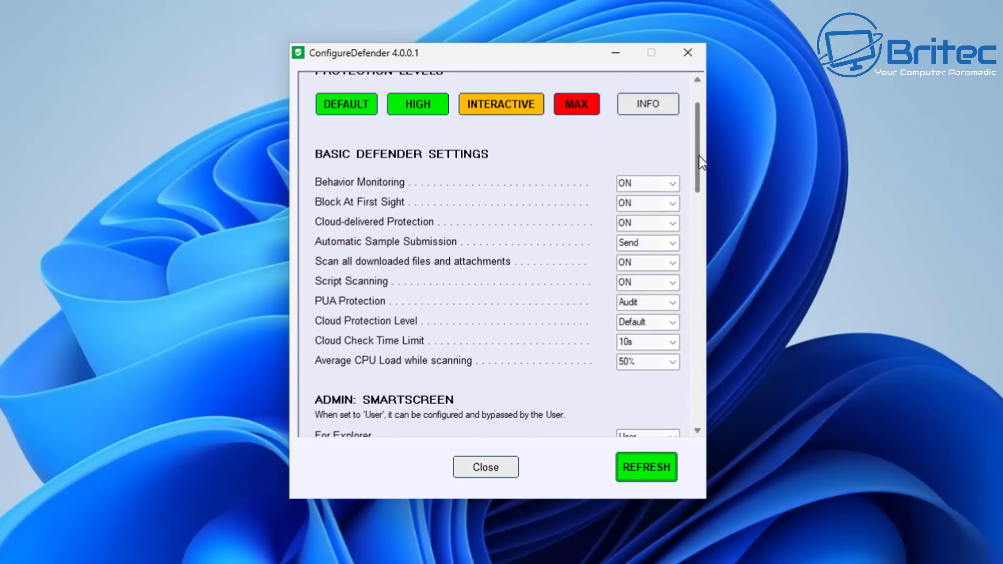
left_click_drag(698, 155, 714, 258)
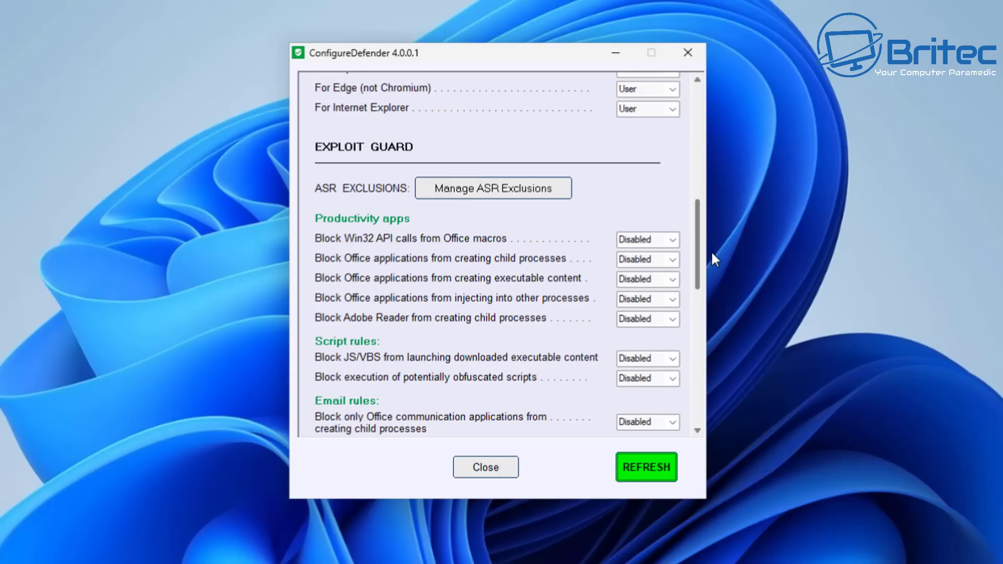
left_click_drag(713, 253, 744, 372)
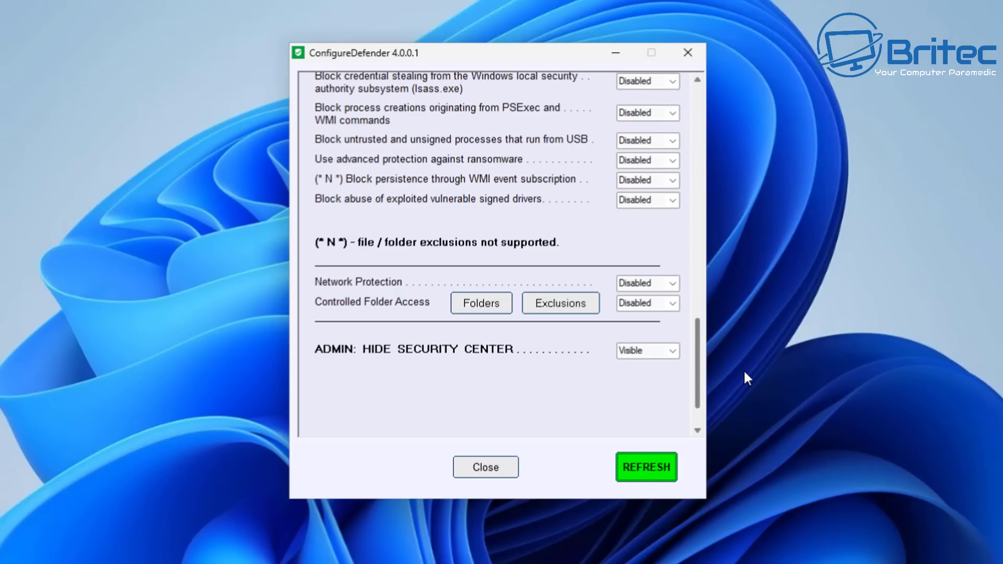
left_click_drag(743, 368, 736, 111)
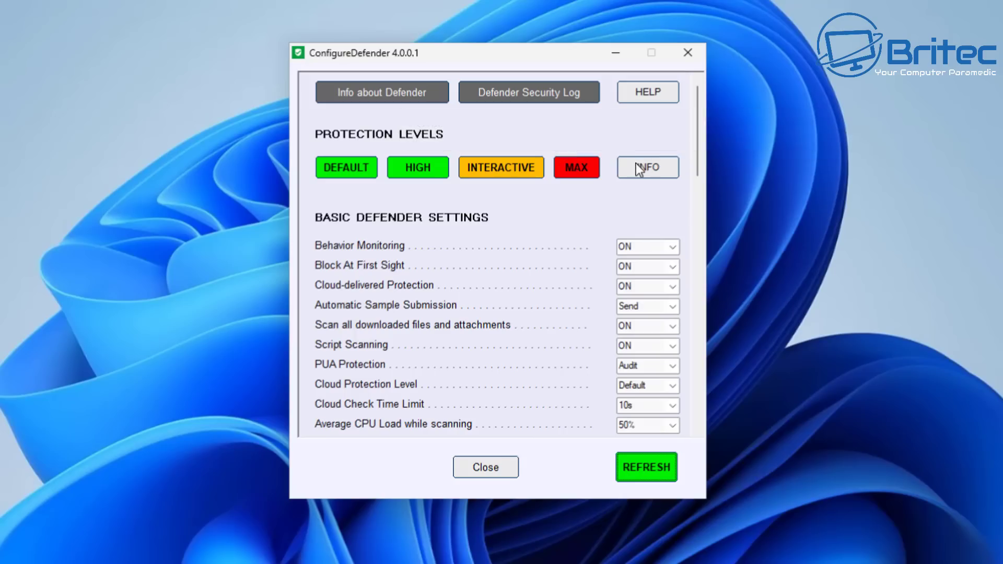
Apply the MAX protection level, accepting the warning, ASR notice and Security Center prompt
left_click(573, 166)
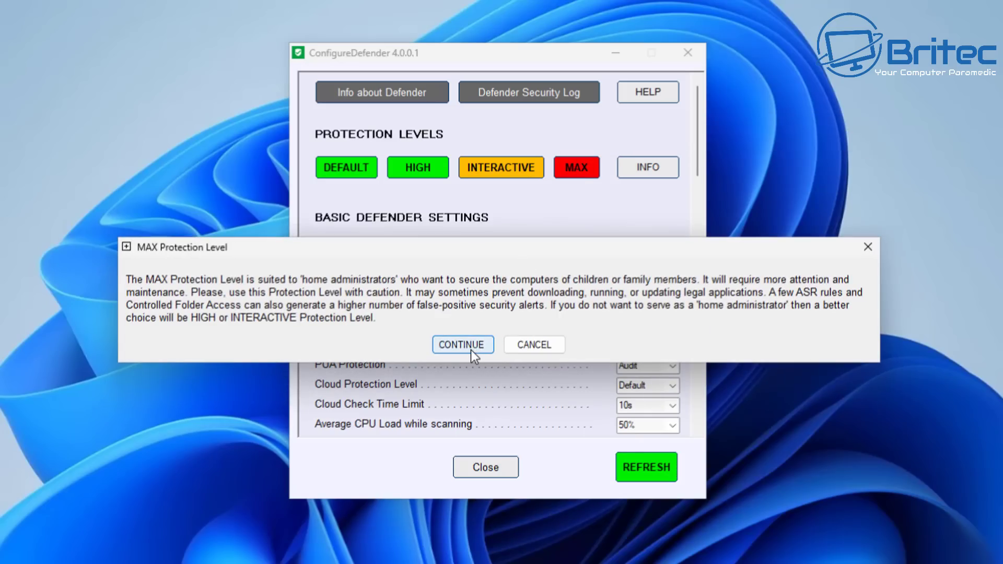
left_click(462, 344)
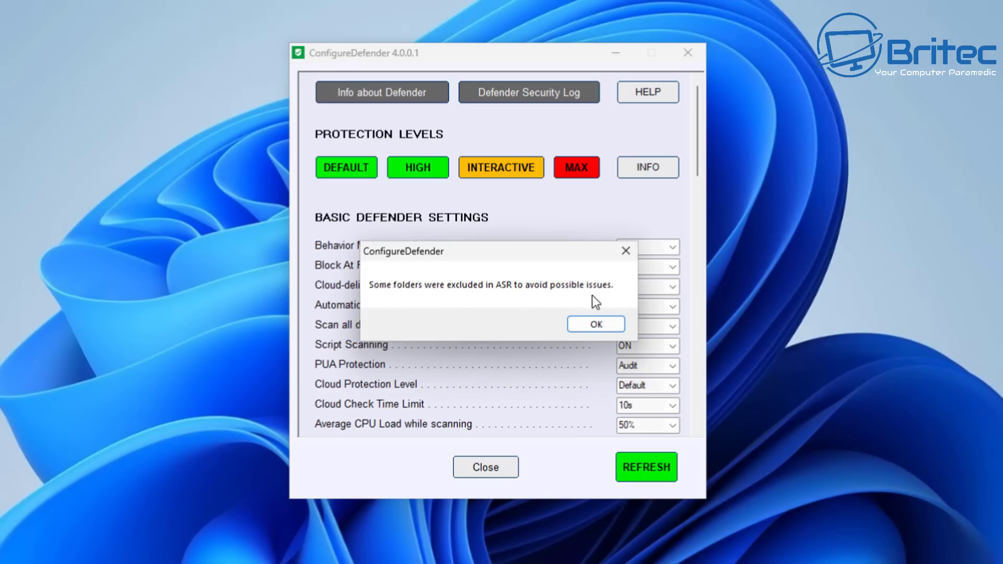
left_click(606, 323)
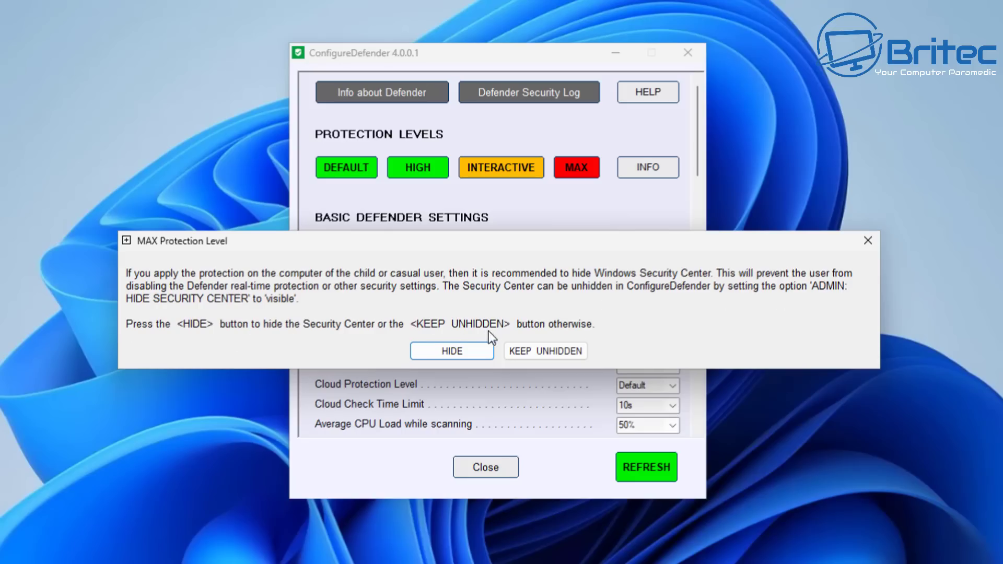
left_click(553, 353)
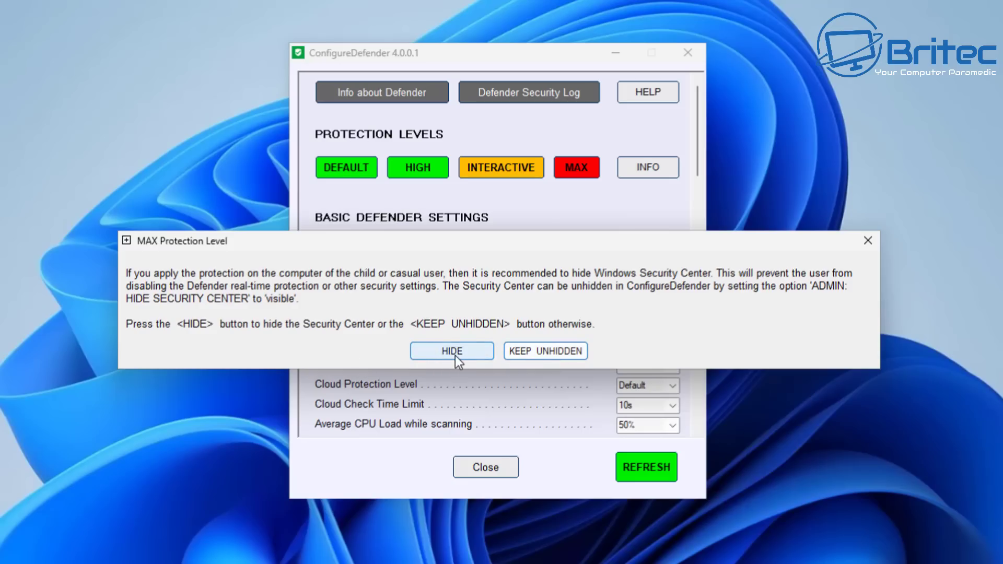
left_click(559, 352)
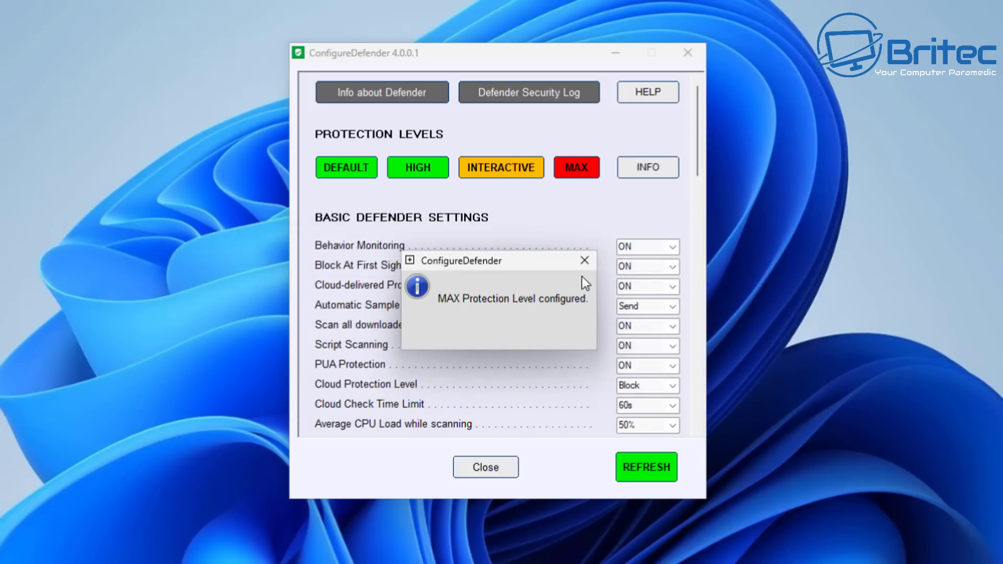
left_click(585, 260)
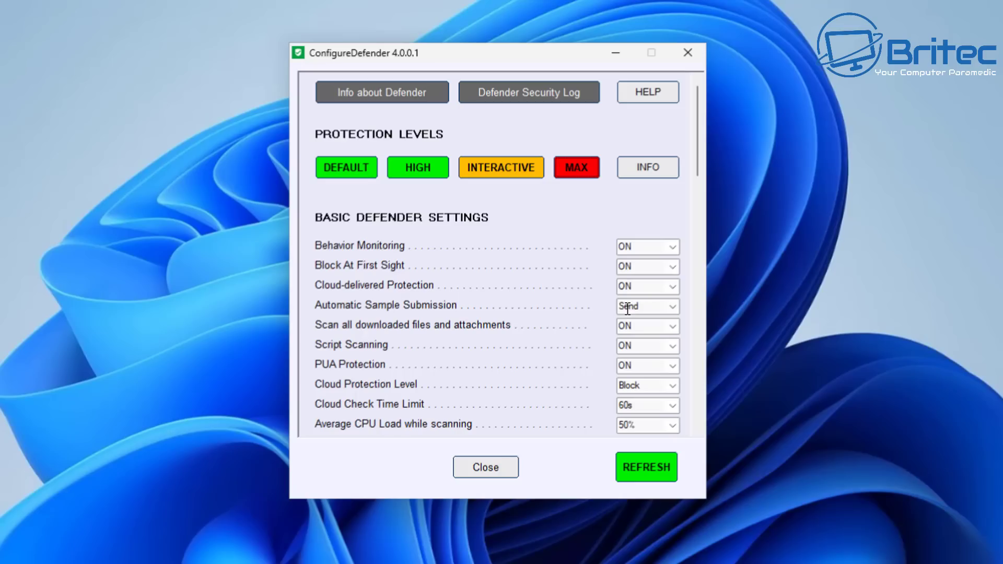
left_click(673, 306)
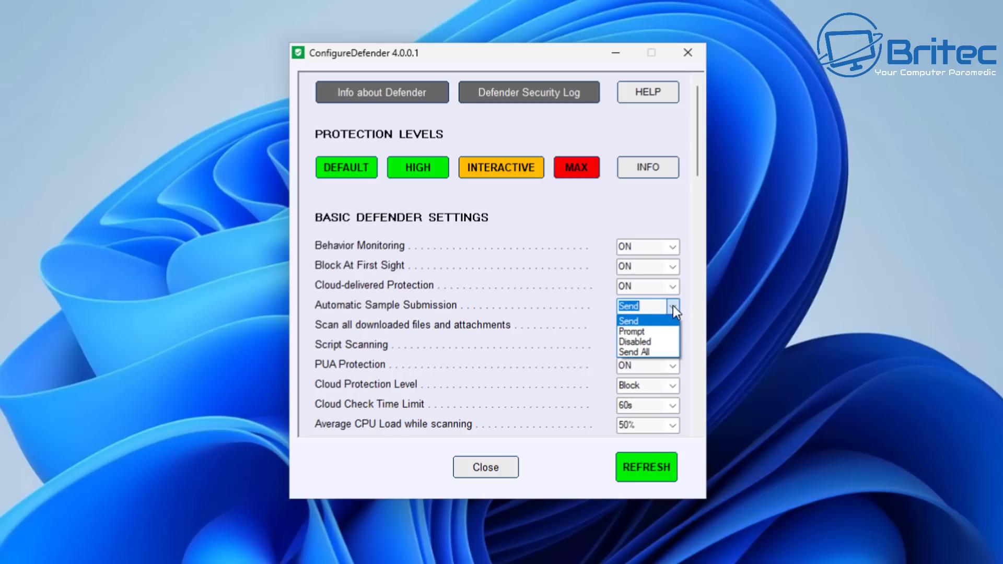
left_click(672, 306)
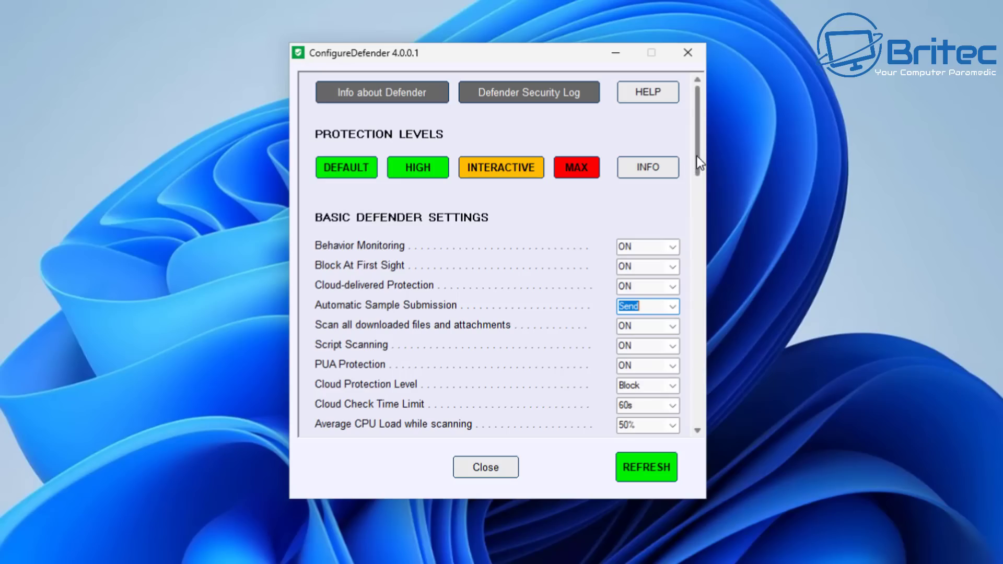
Scroll through the SmartScreen and Exploit Guard rules down to Controlled Folder Access
left_click_drag(697, 155, 697, 252)
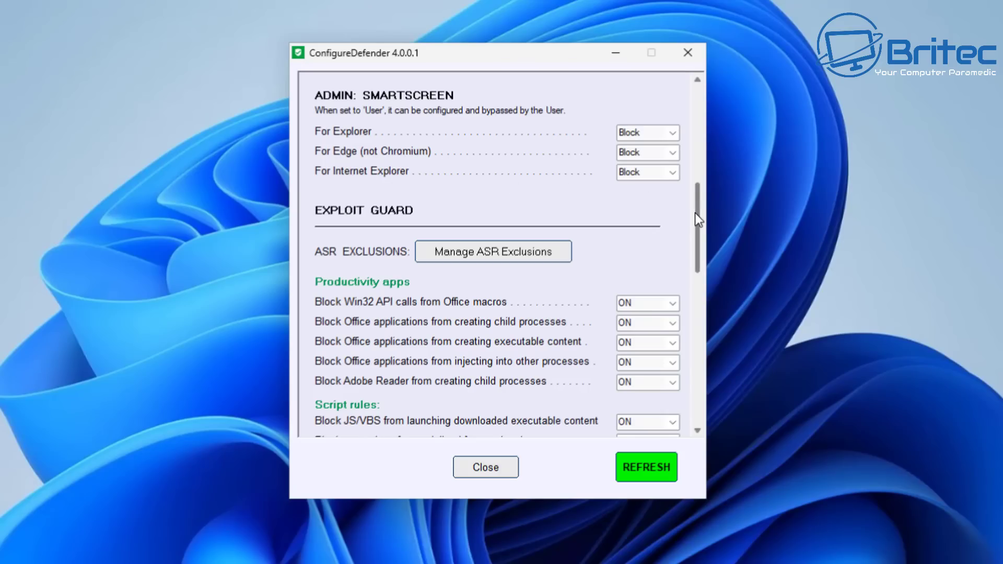
left_click_drag(694, 212, 695, 246)
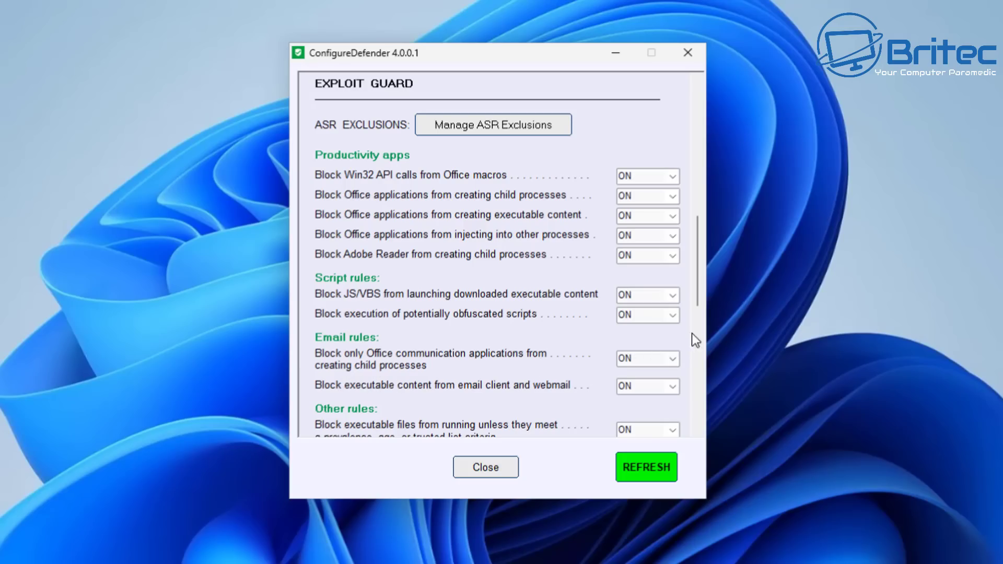
left_click_drag(700, 255, 701, 334)
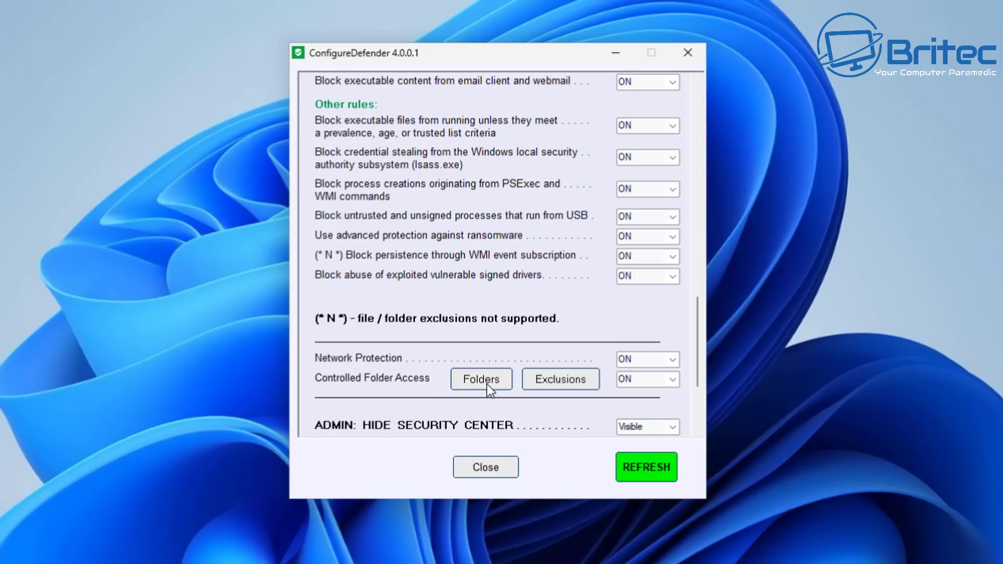
Set Controlled Folder Access to Disabled
left_click(673, 379)
left_click(647, 415)
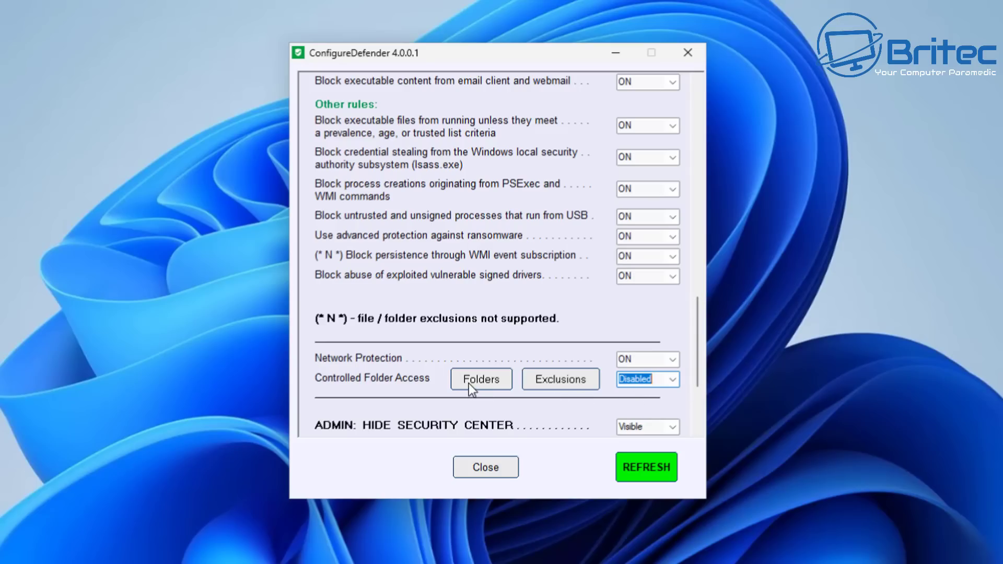
left_click(656, 377)
left_click_drag(694, 361, 694, 380)
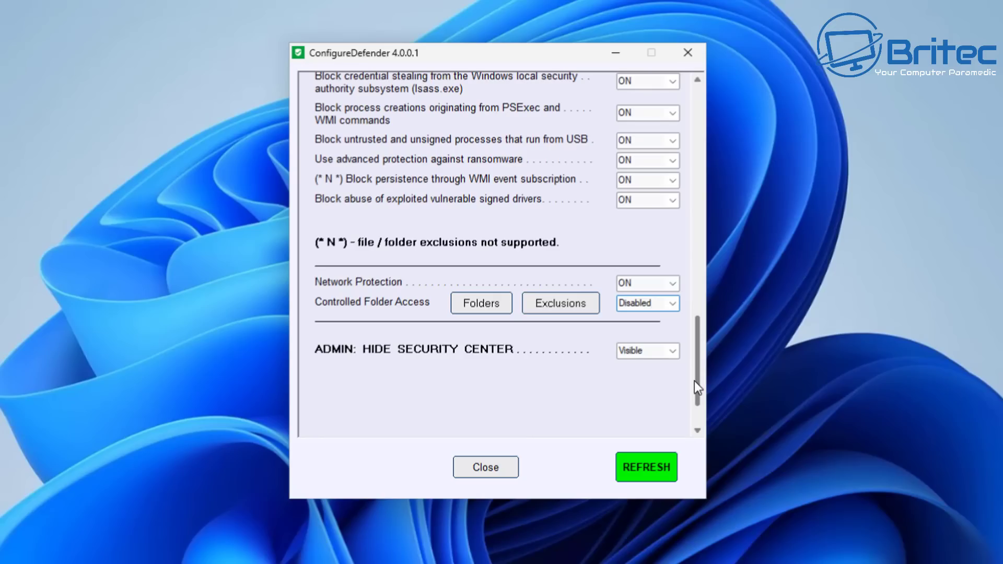
left_click_drag(694, 385, 694, 418)
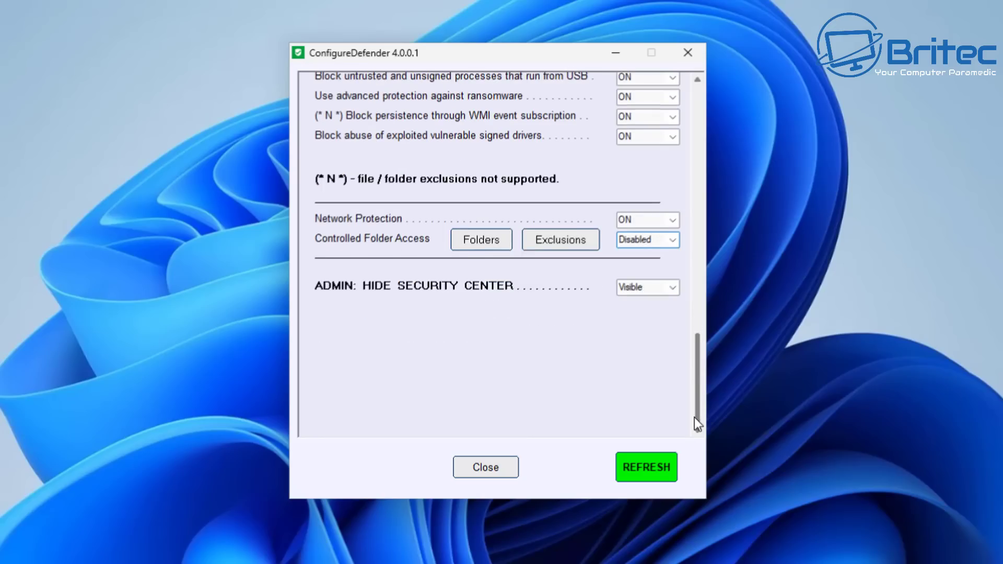
Keep Hide Security Center on Visible and refresh to save the settings
left_click(672, 287)
left_click(672, 289)
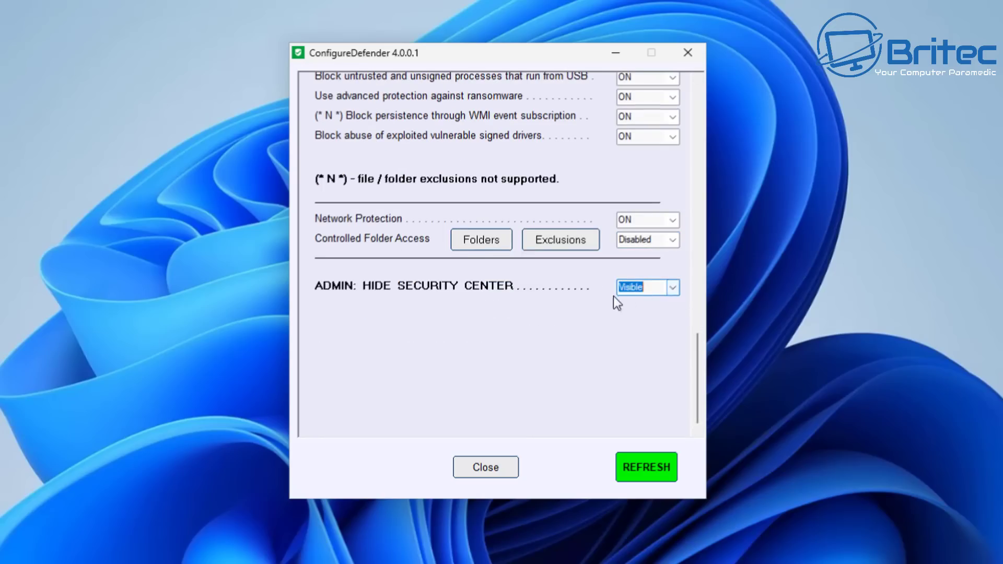
mouse_move(700, 377)
left_mouse_down()
mouse_move(696, 309)
mouse_move(695, 358)
left_mouse_up()
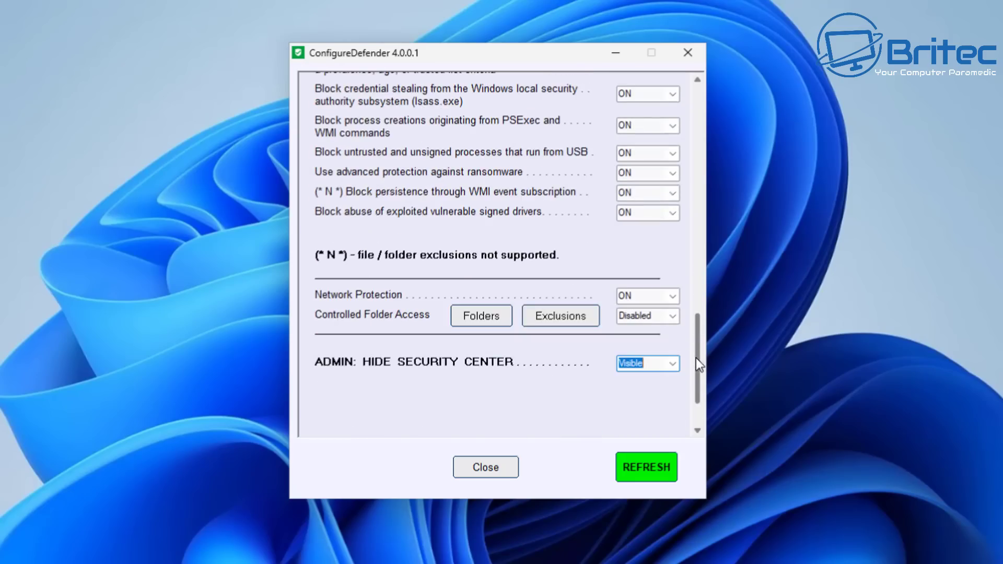
left_click(648, 468)
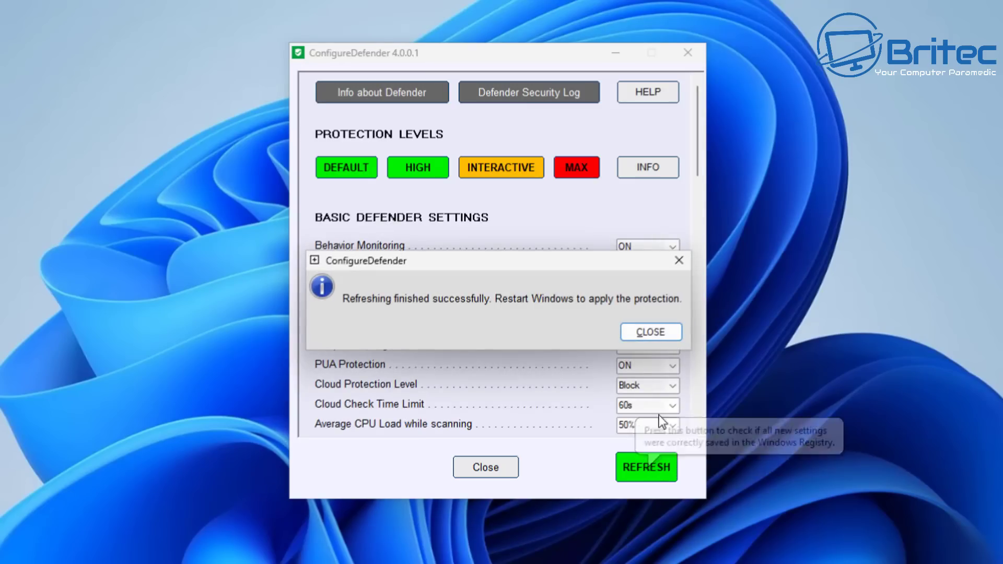
Dismiss the refresh success message and scroll through the ConfigureDefender settings
left_click(650, 331)
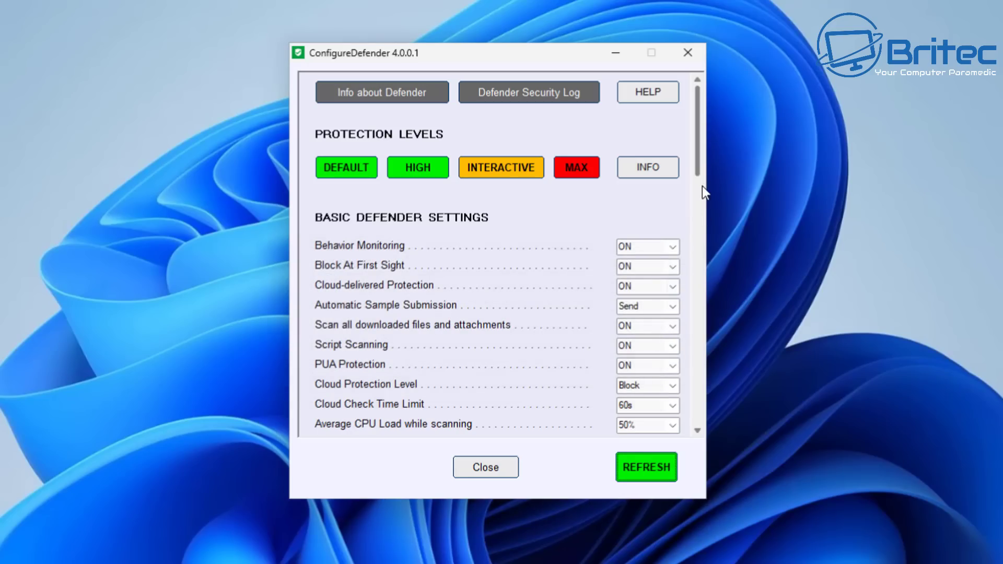
left_click_drag(698, 158, 704, 422)
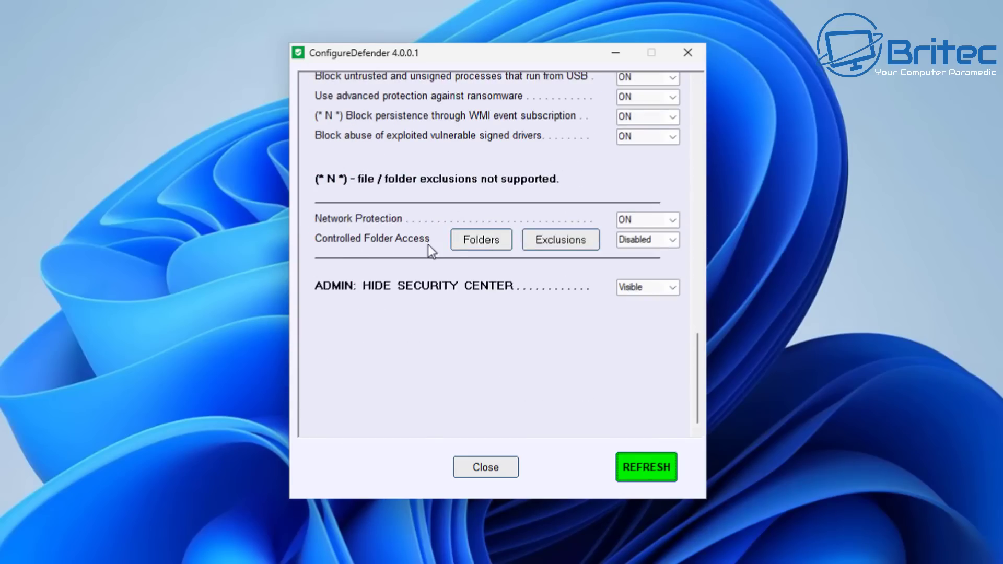
left_click_drag(698, 387, 699, 113)
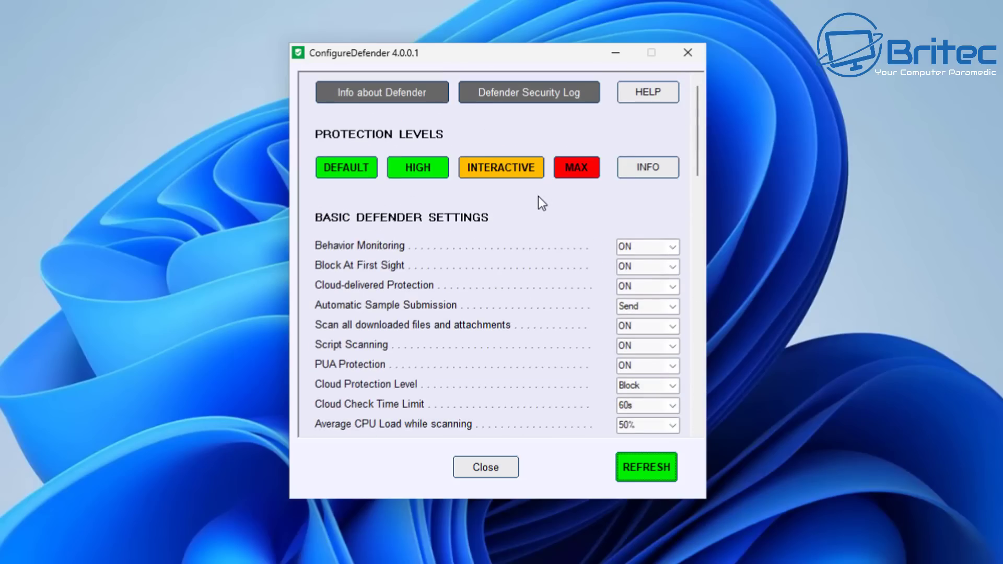
Confirm the Defender security log has no events, then scroll to the Exploit Guard rules
left_click(547, 96)
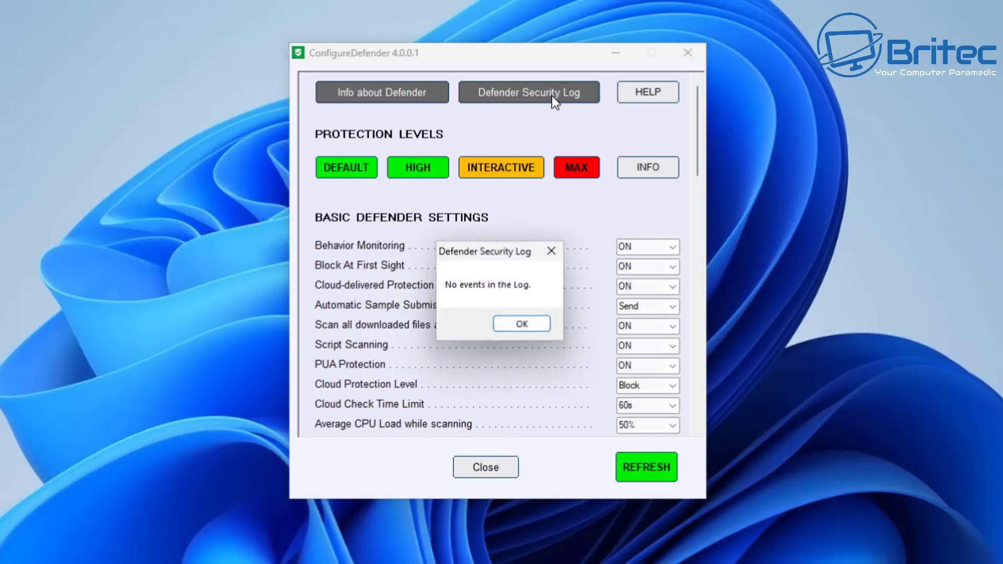
left_click(533, 328)
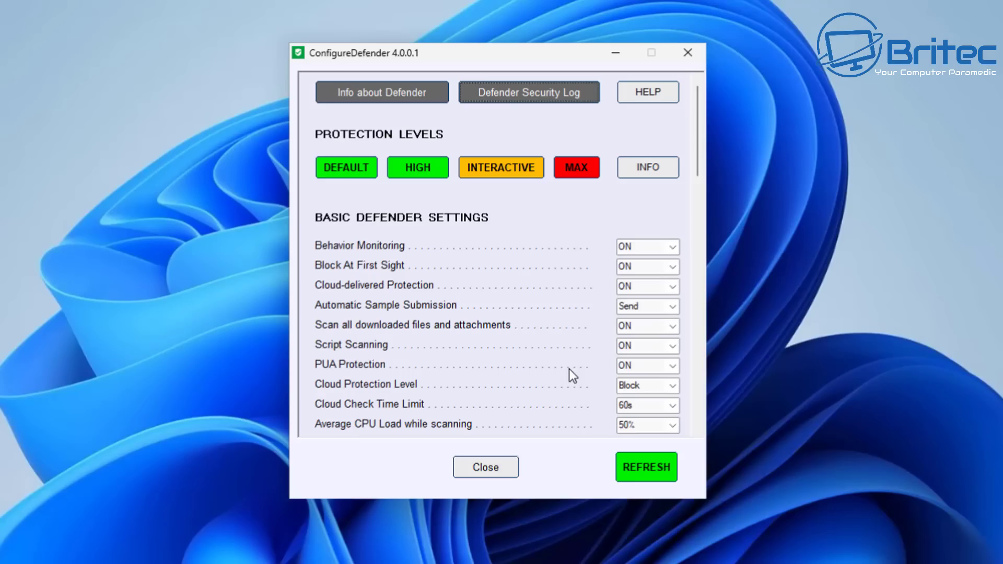
left_click_drag(696, 133, 691, 221)
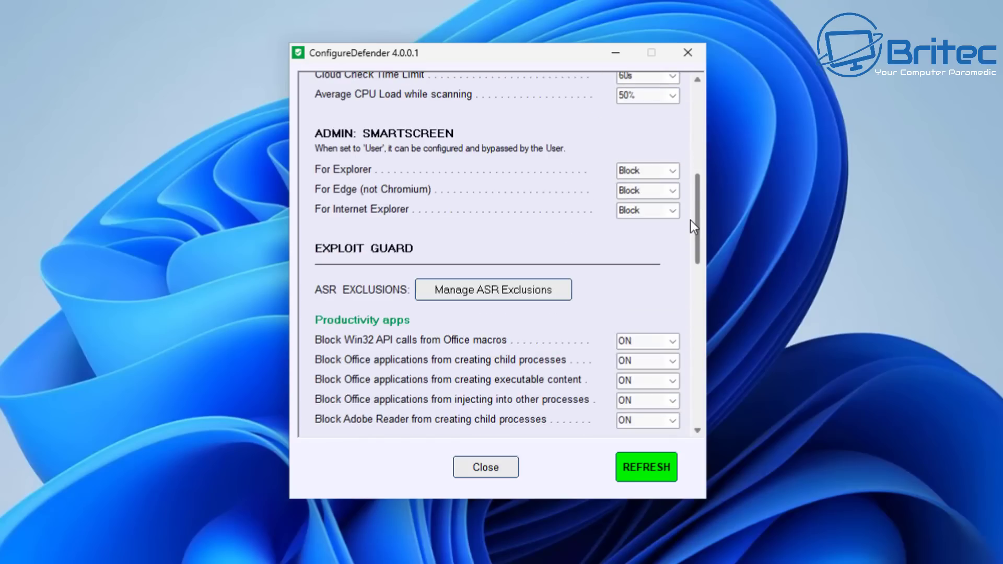
left_click_drag(690, 221, 688, 78)
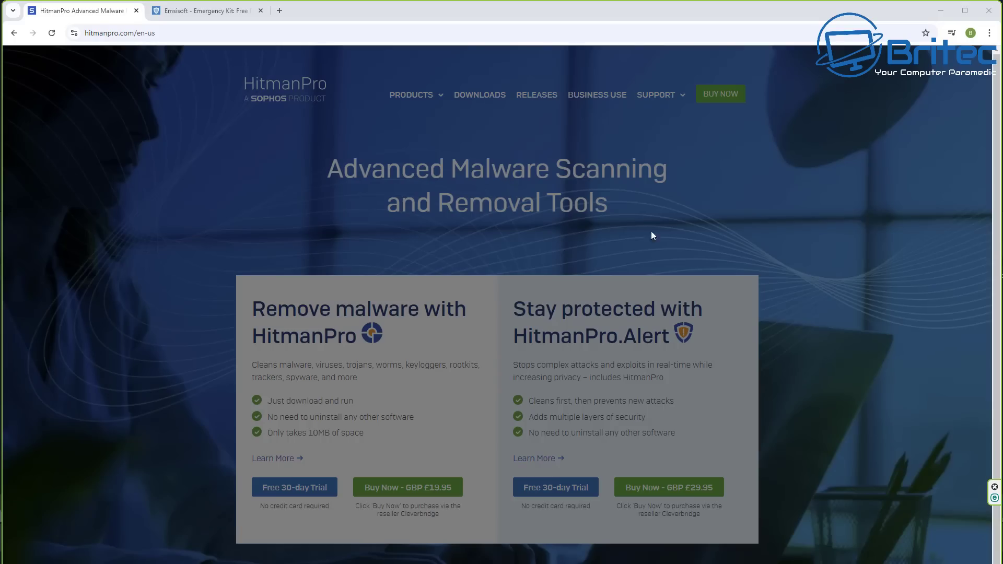
Scroll the HitmanPro page to show HitmanPro (£19.95) and HitmanPro.Alert (£29.95) offers
middle_click(838, 193)
scroll(838, 199, "down", 1)
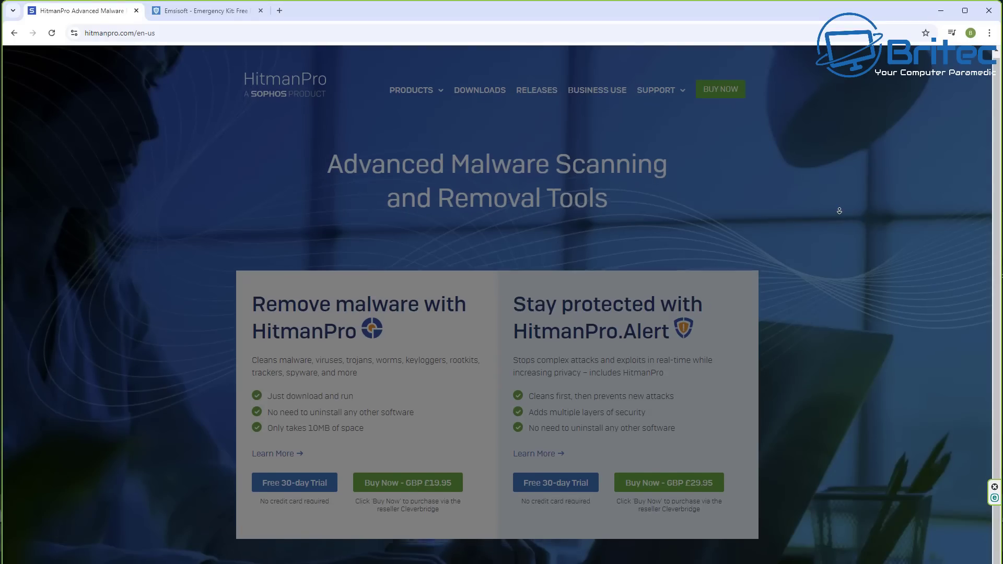
scroll(839, 211, "down", 1)
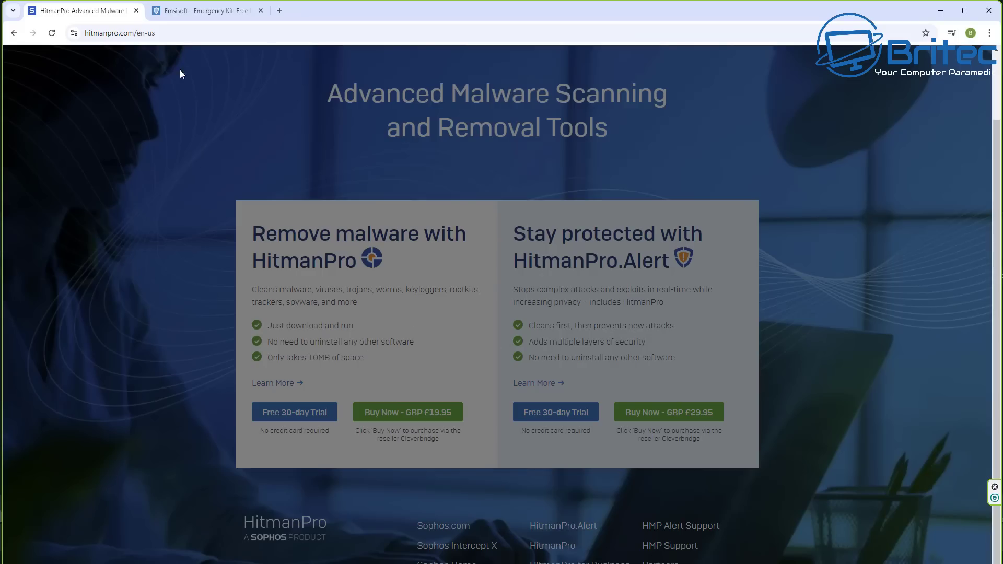
Bring up the Emsisoft Emergency Kit portable scanner download page, version 2024.4.0.12347
left_click(200, 13)
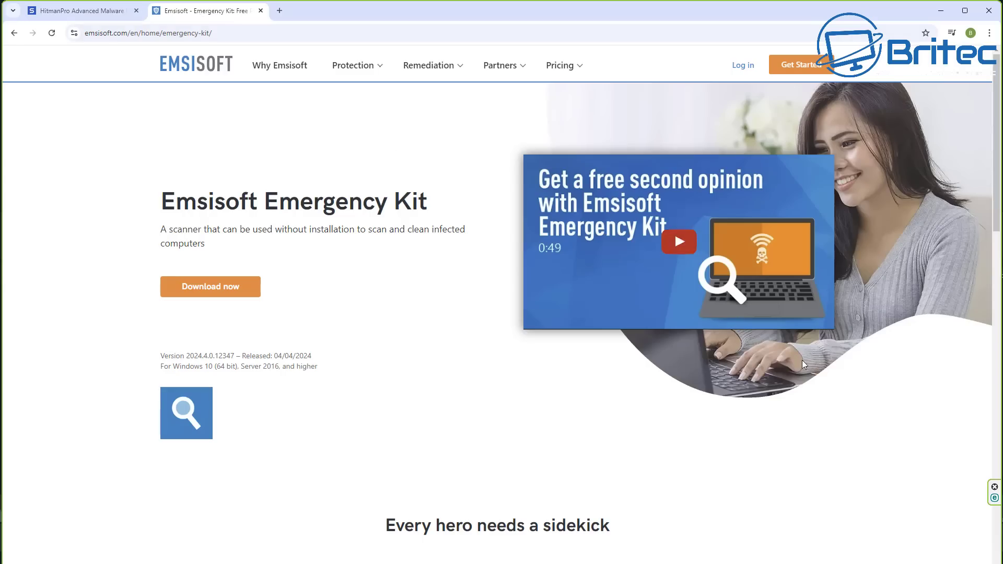
middle_click(849, 390)
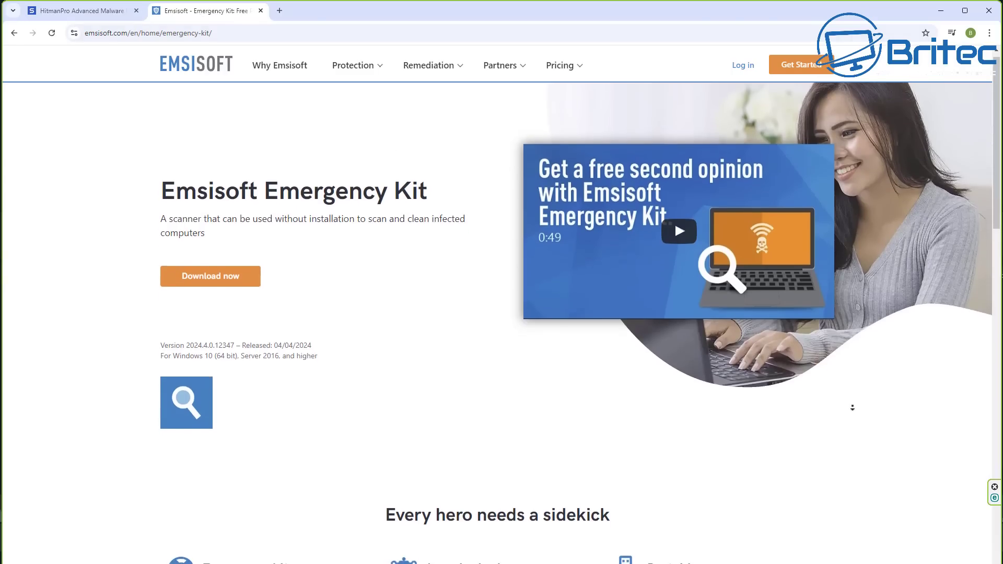